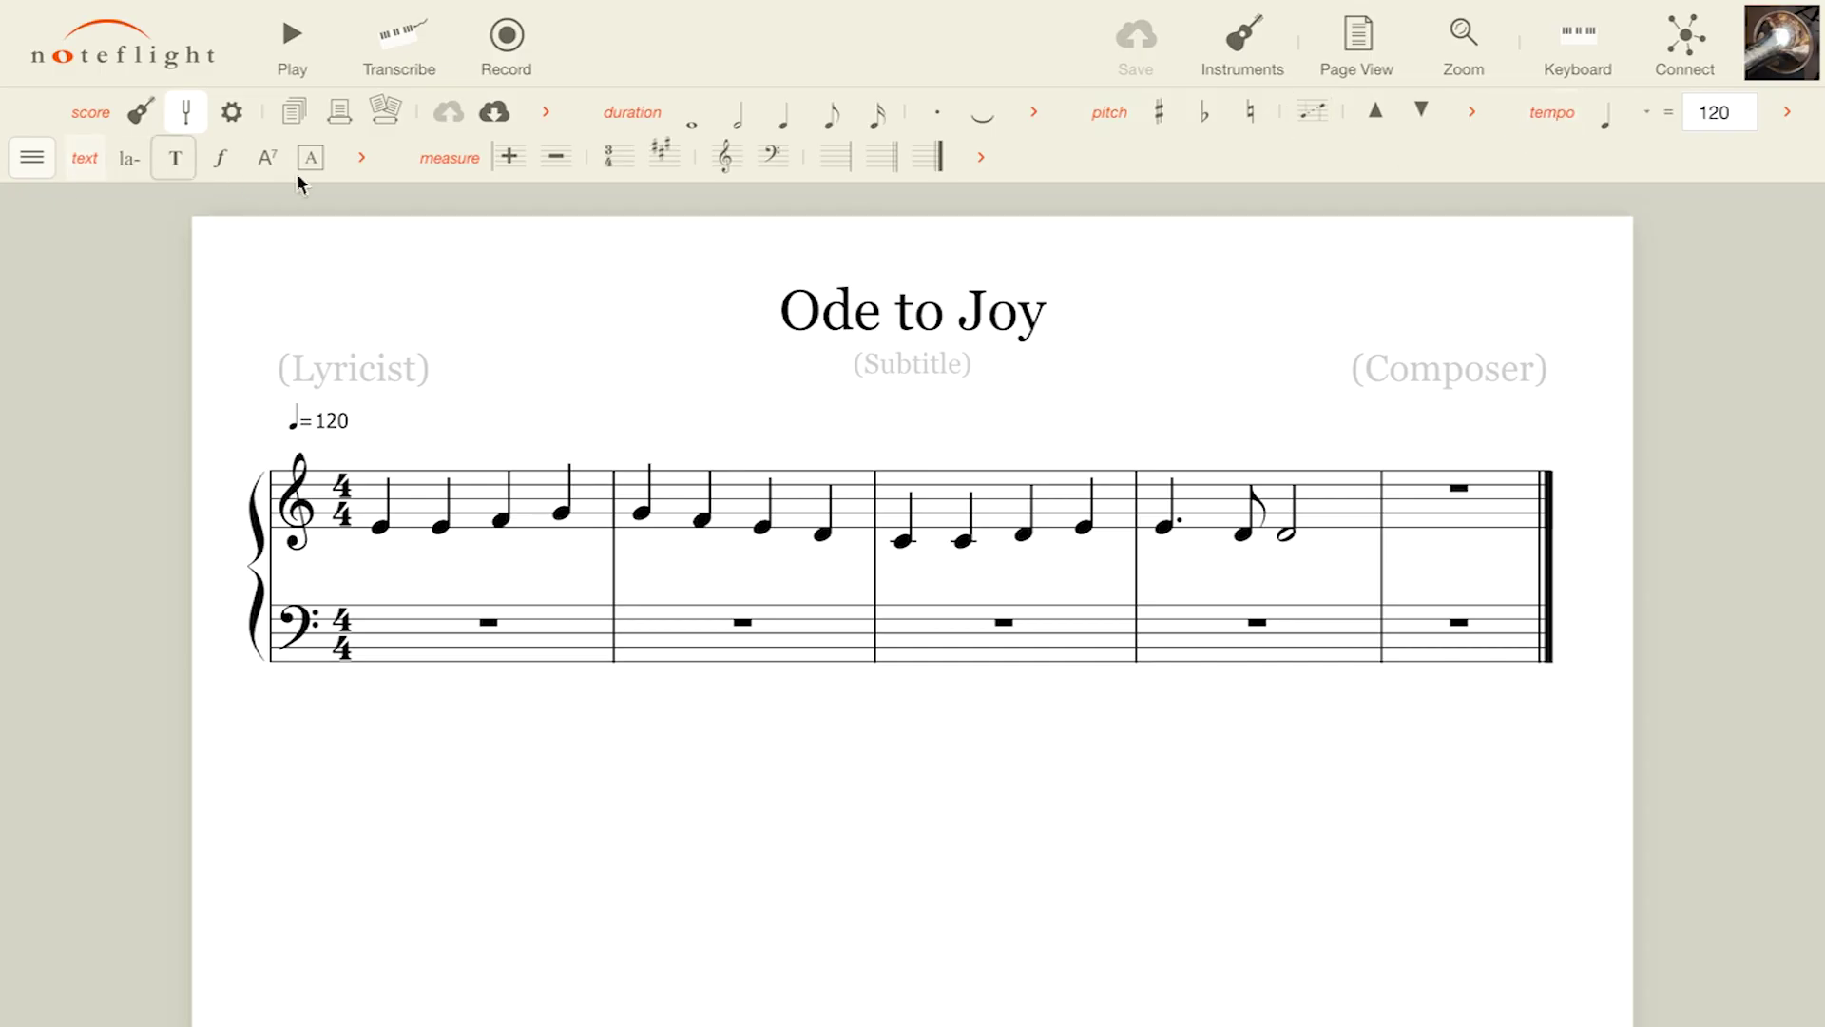
# Open the hamburger list of toolbar tool groups beside the Ode to Joy score.
pyautogui.click(34, 171)
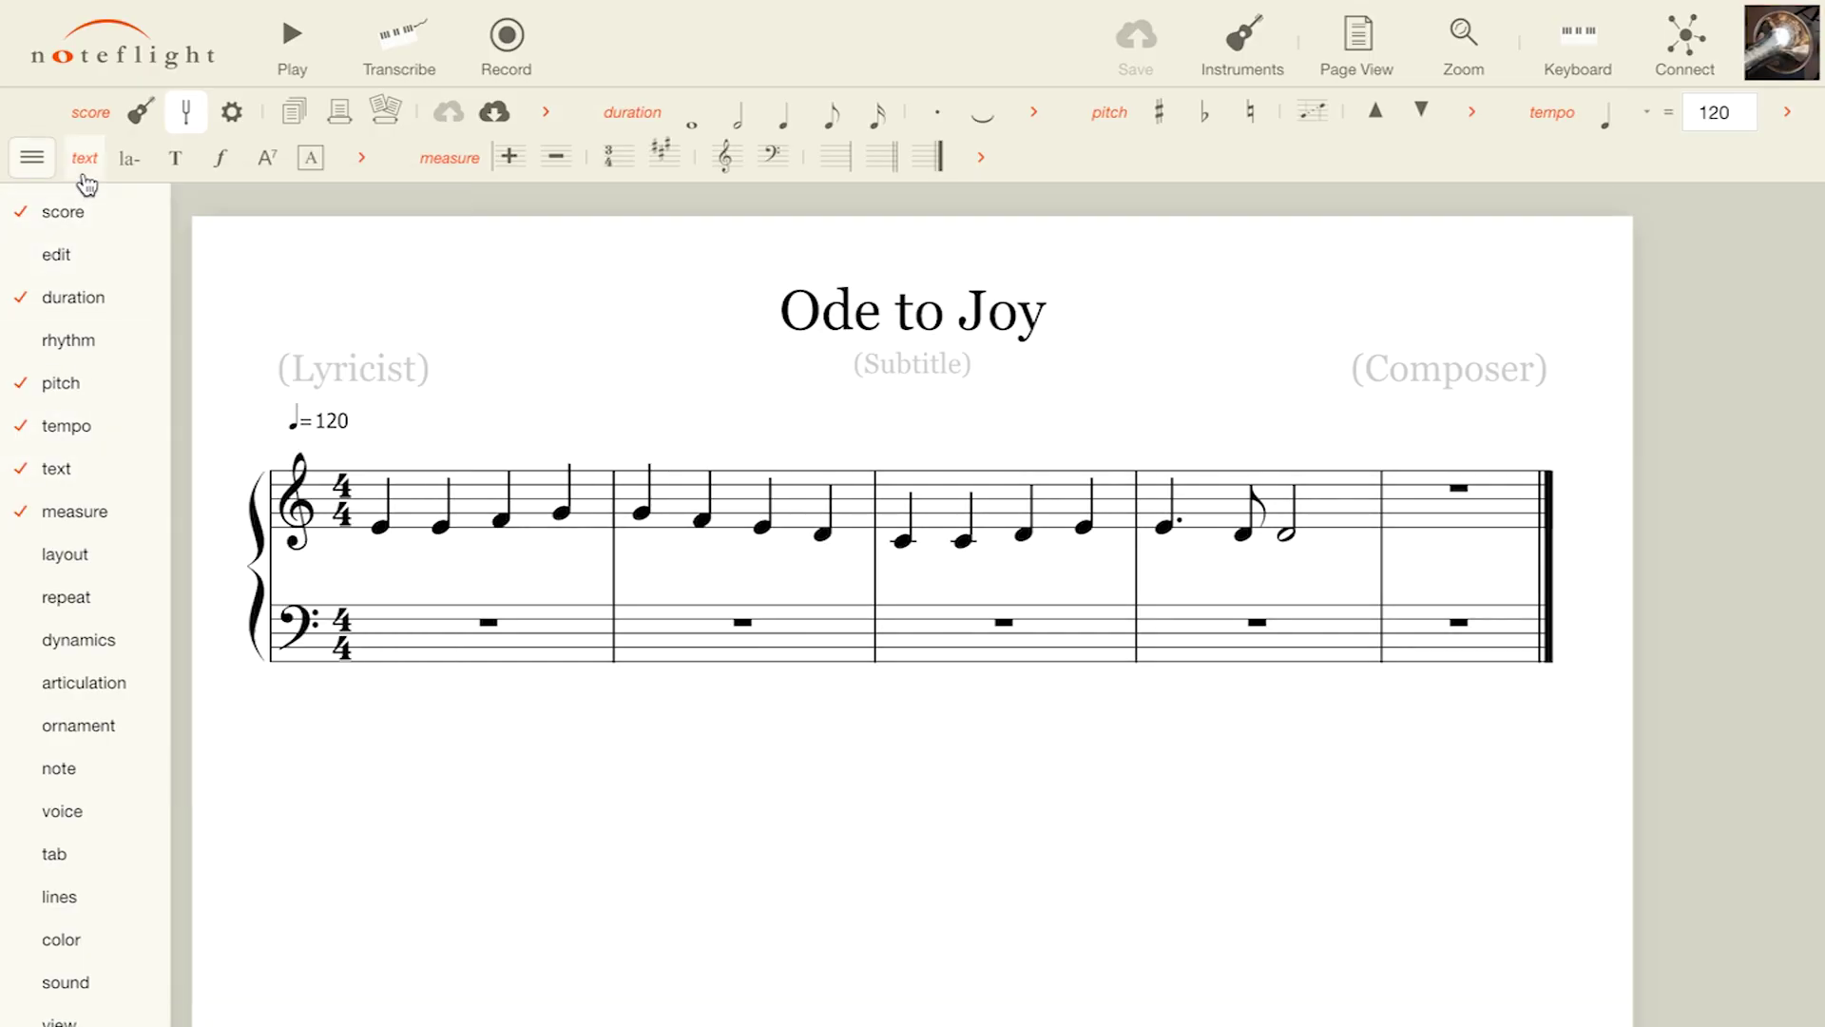
# Remove the text tools from the toolbar, then add, expand and remove the edit tools.
pyautogui.click(96, 477)
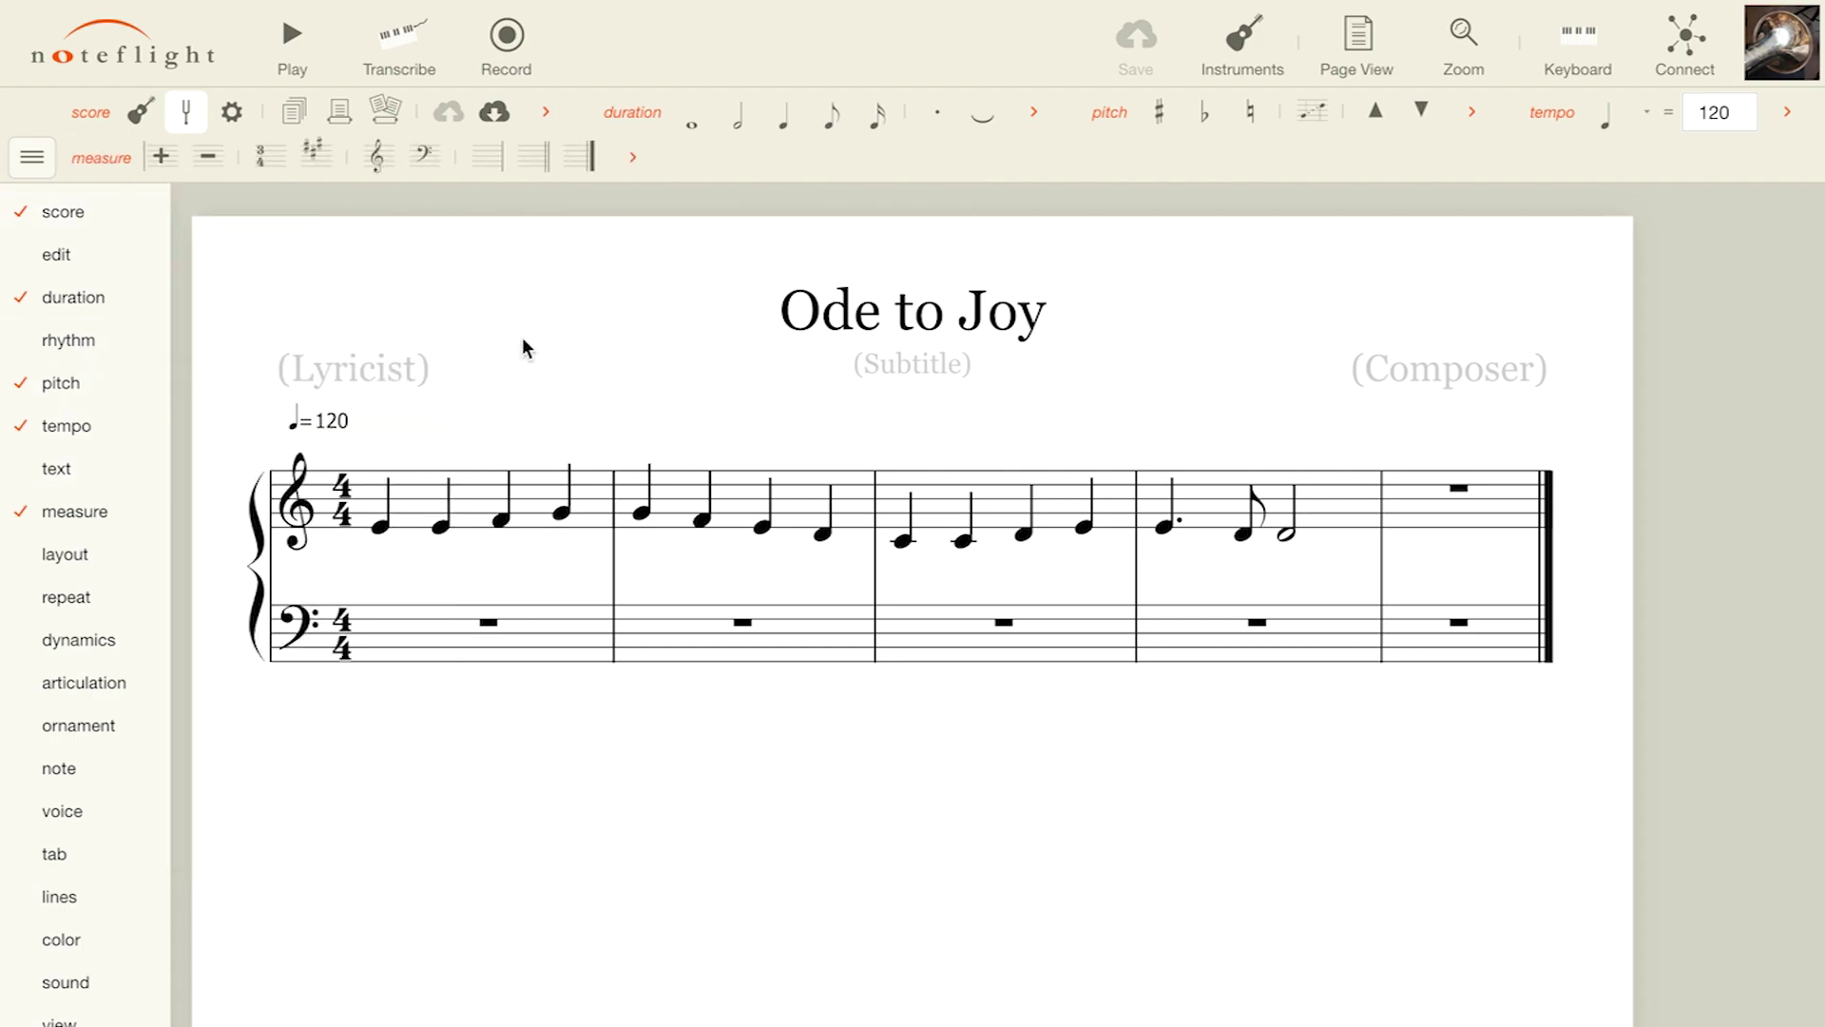
pyautogui.click(32, 157)
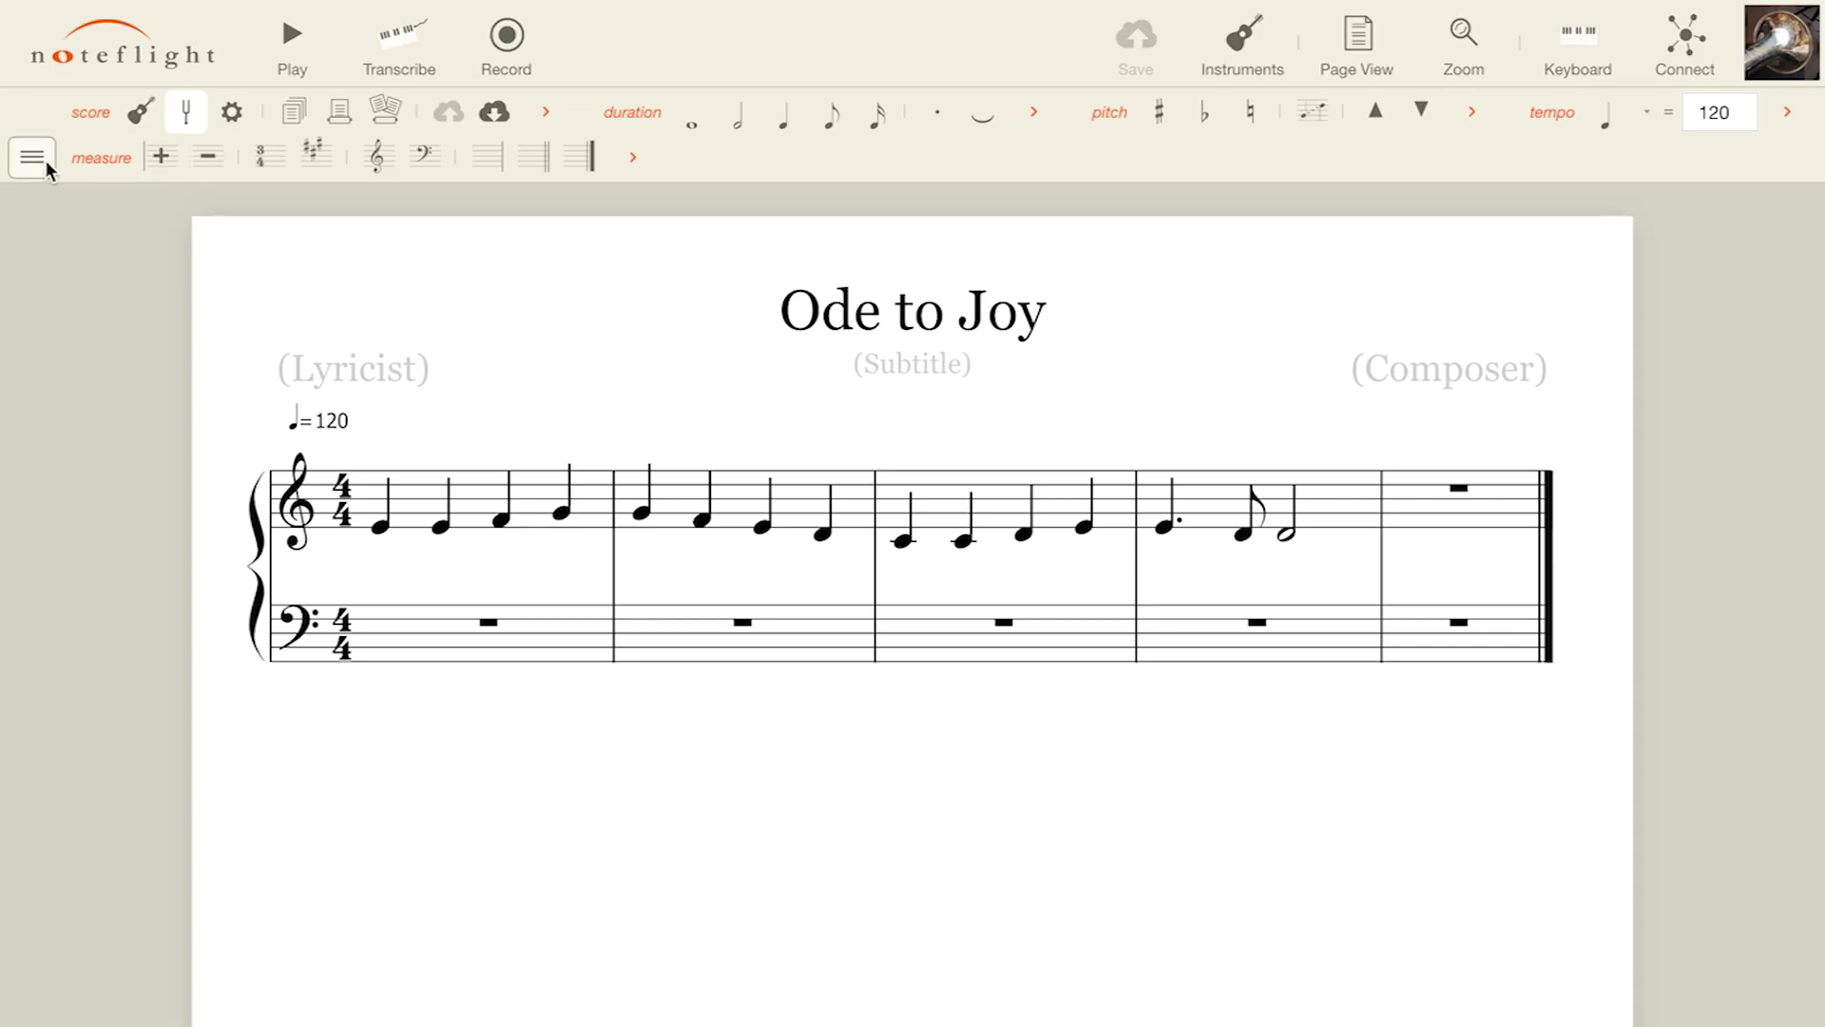
pyautogui.click(46, 161)
pyautogui.click(105, 266)
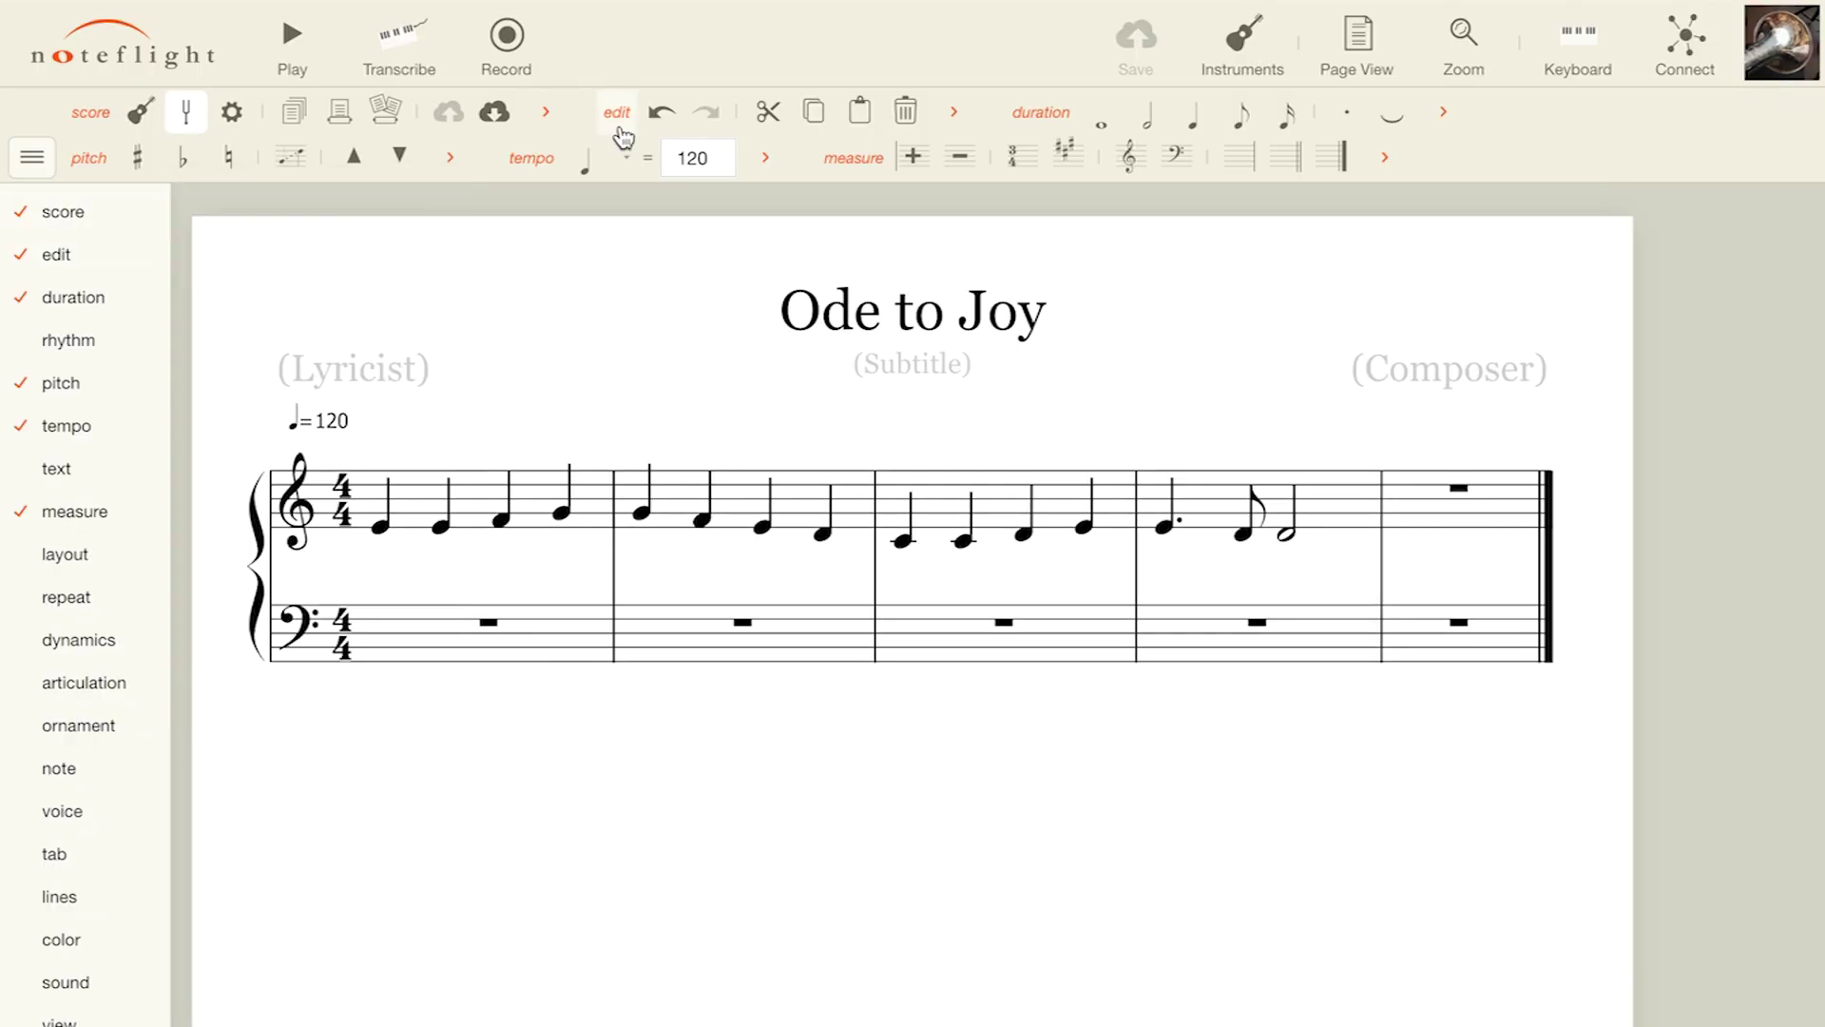
pyautogui.click(958, 111)
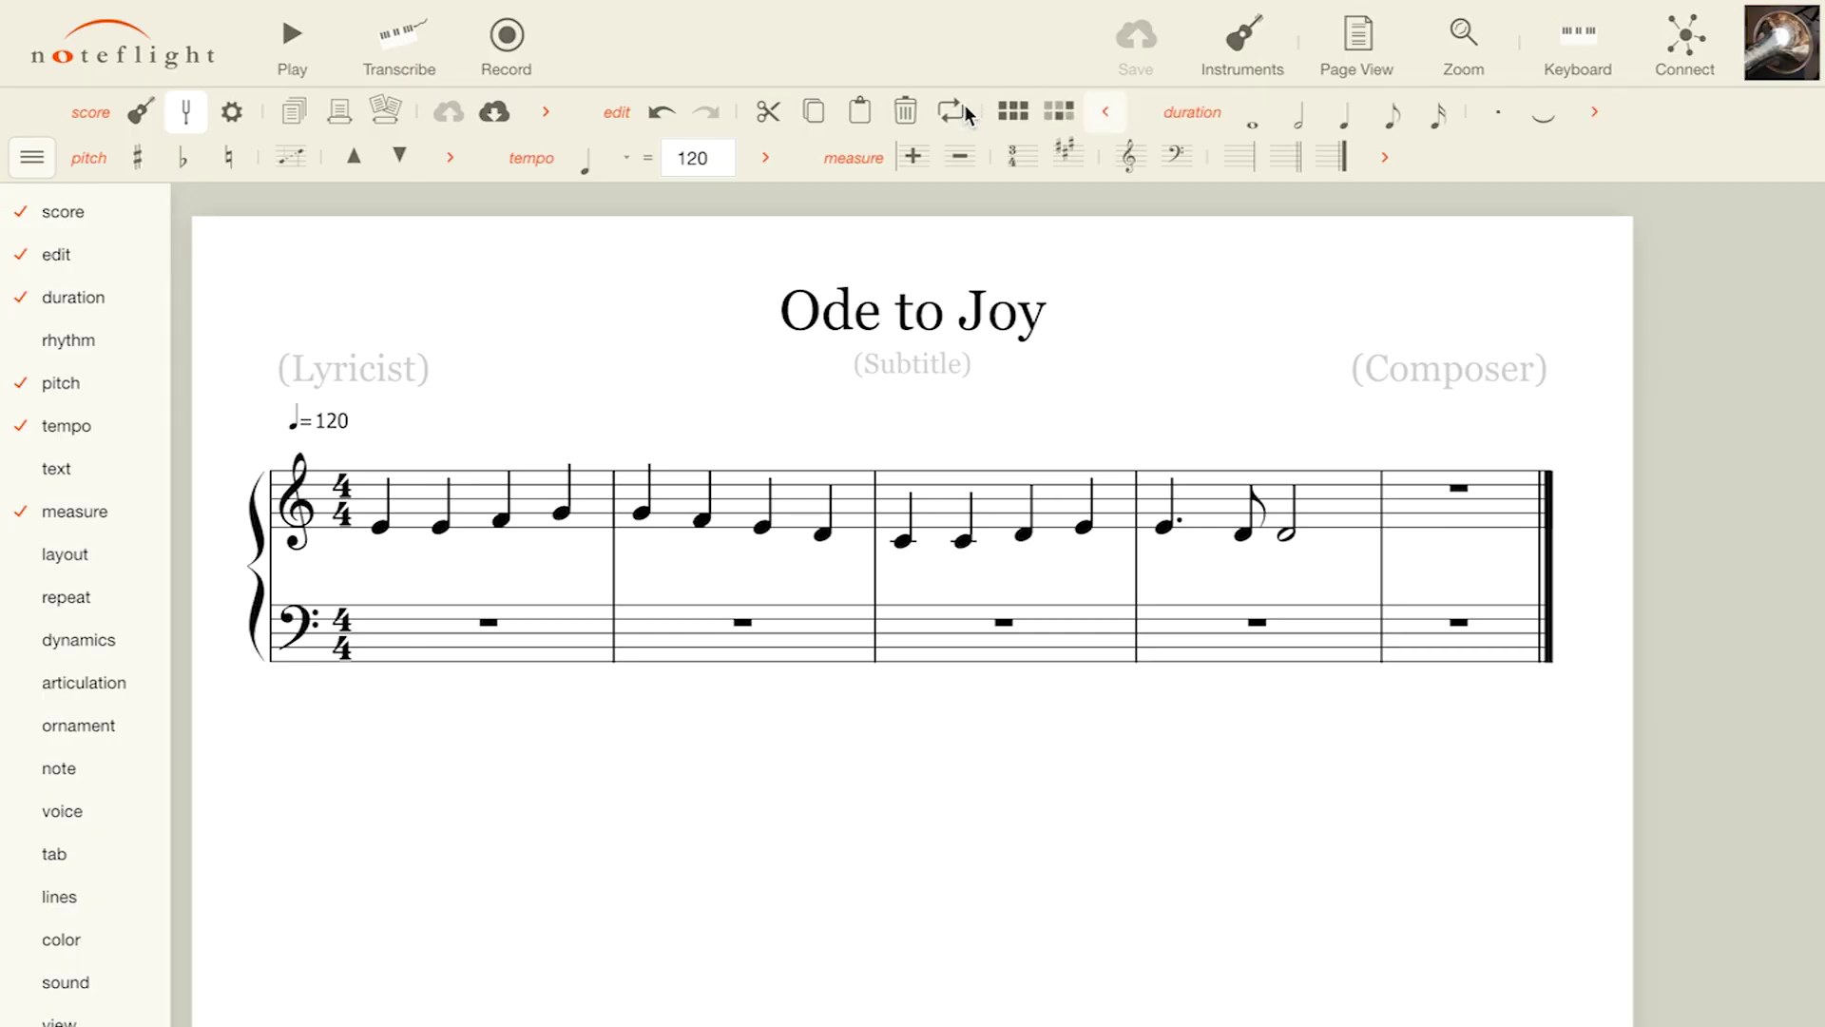
pyautogui.click(613, 122)
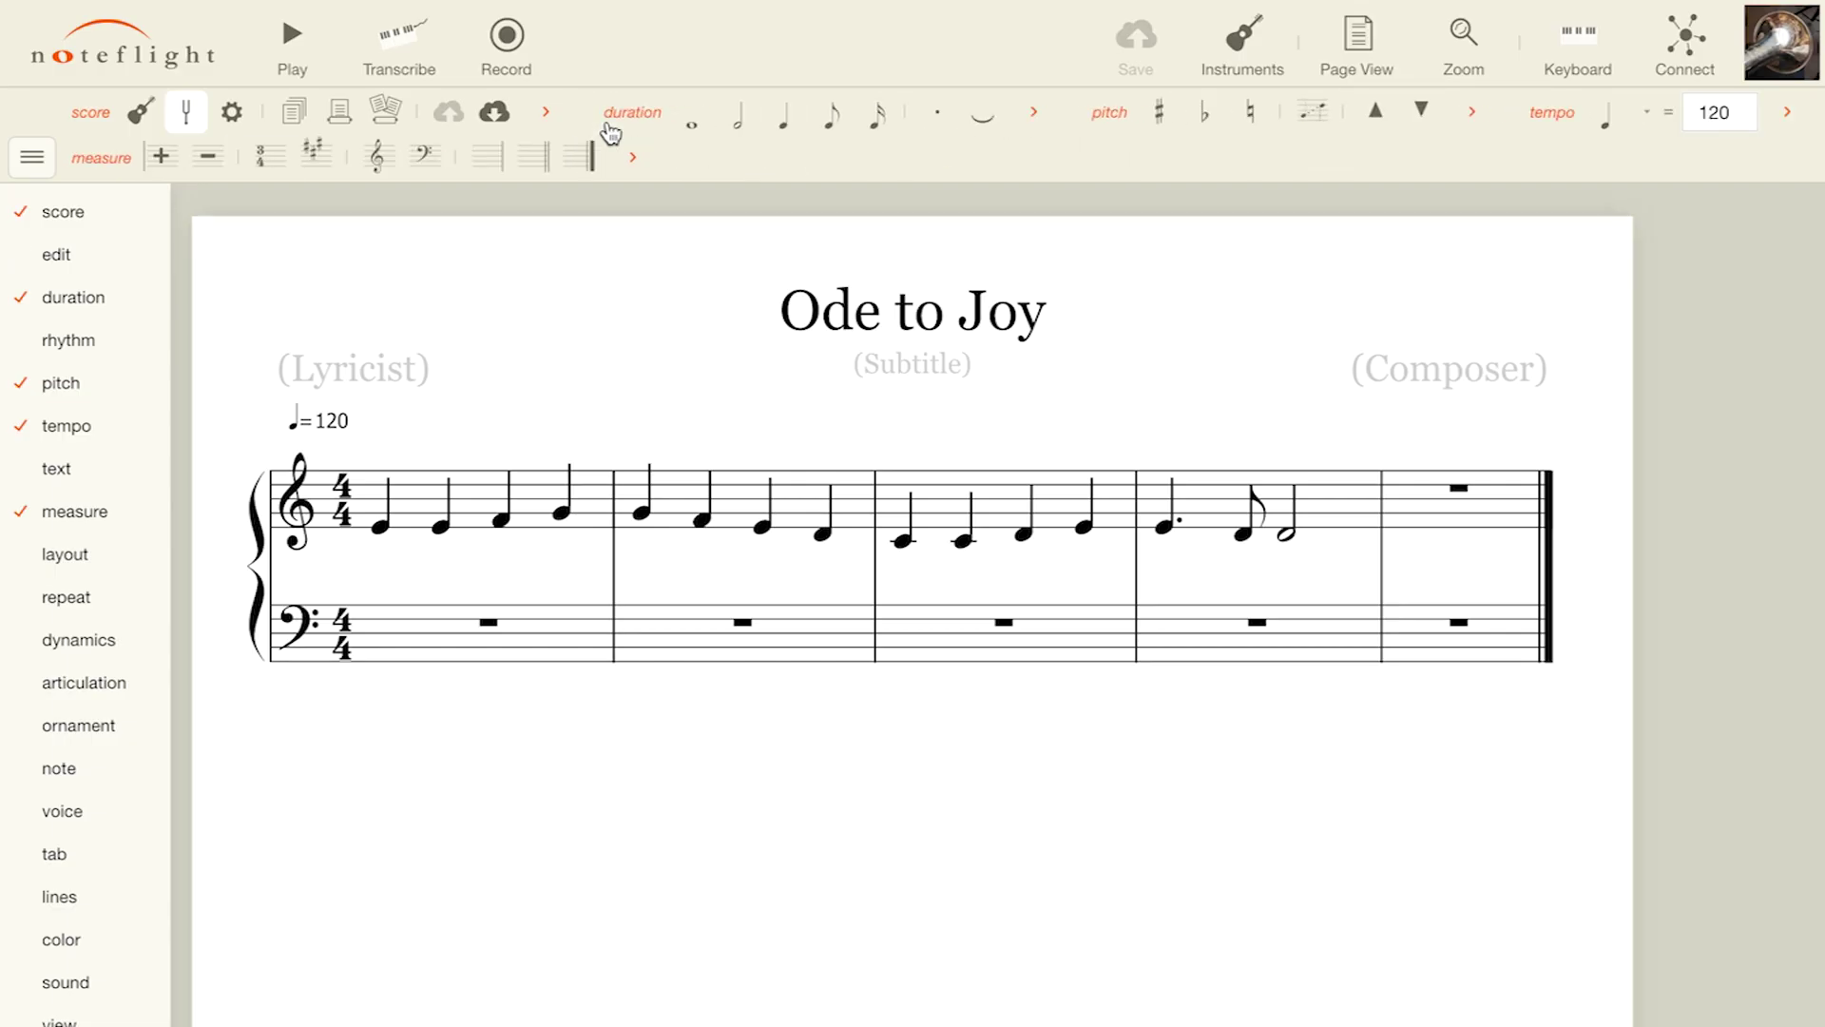
pyautogui.moveTo(114, 216)
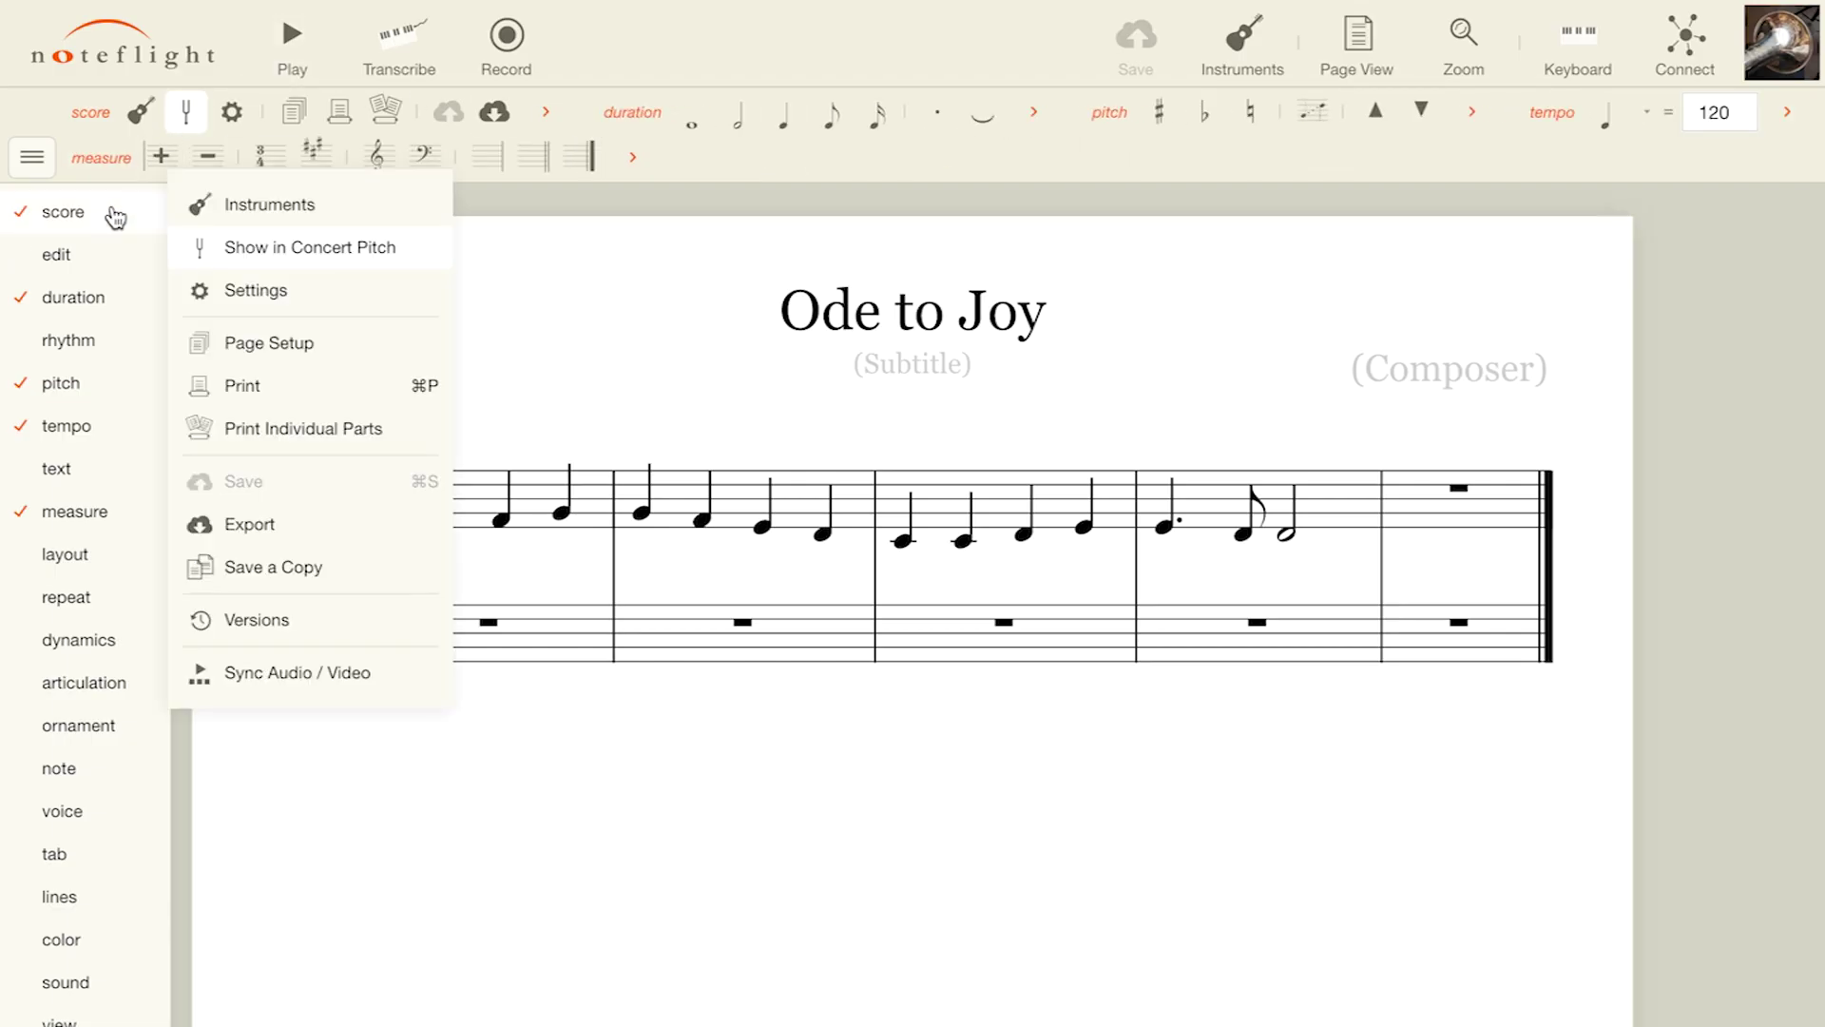
pyautogui.click(341, 298)
pyautogui.press('Escape')
pyautogui.click(354, 518)
pyautogui.press('Escape')
pyautogui.moveTo(145, 260)
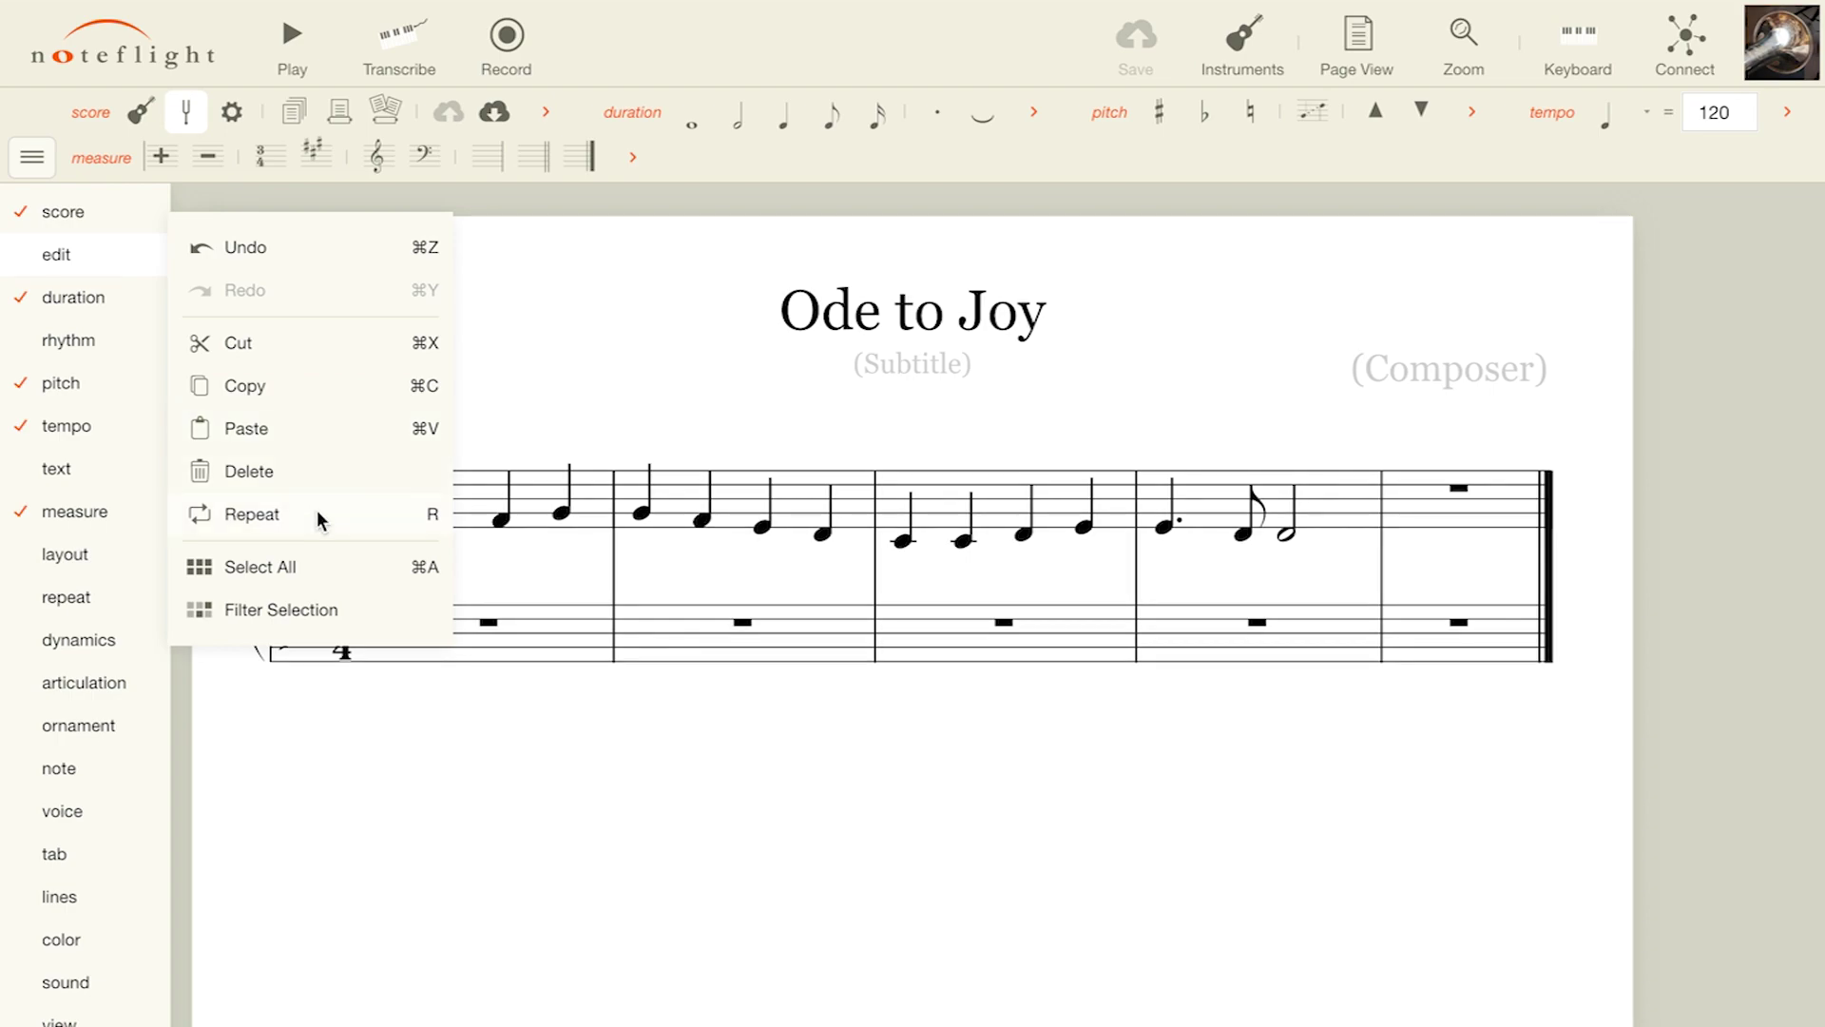
pyautogui.moveTo(143, 300)
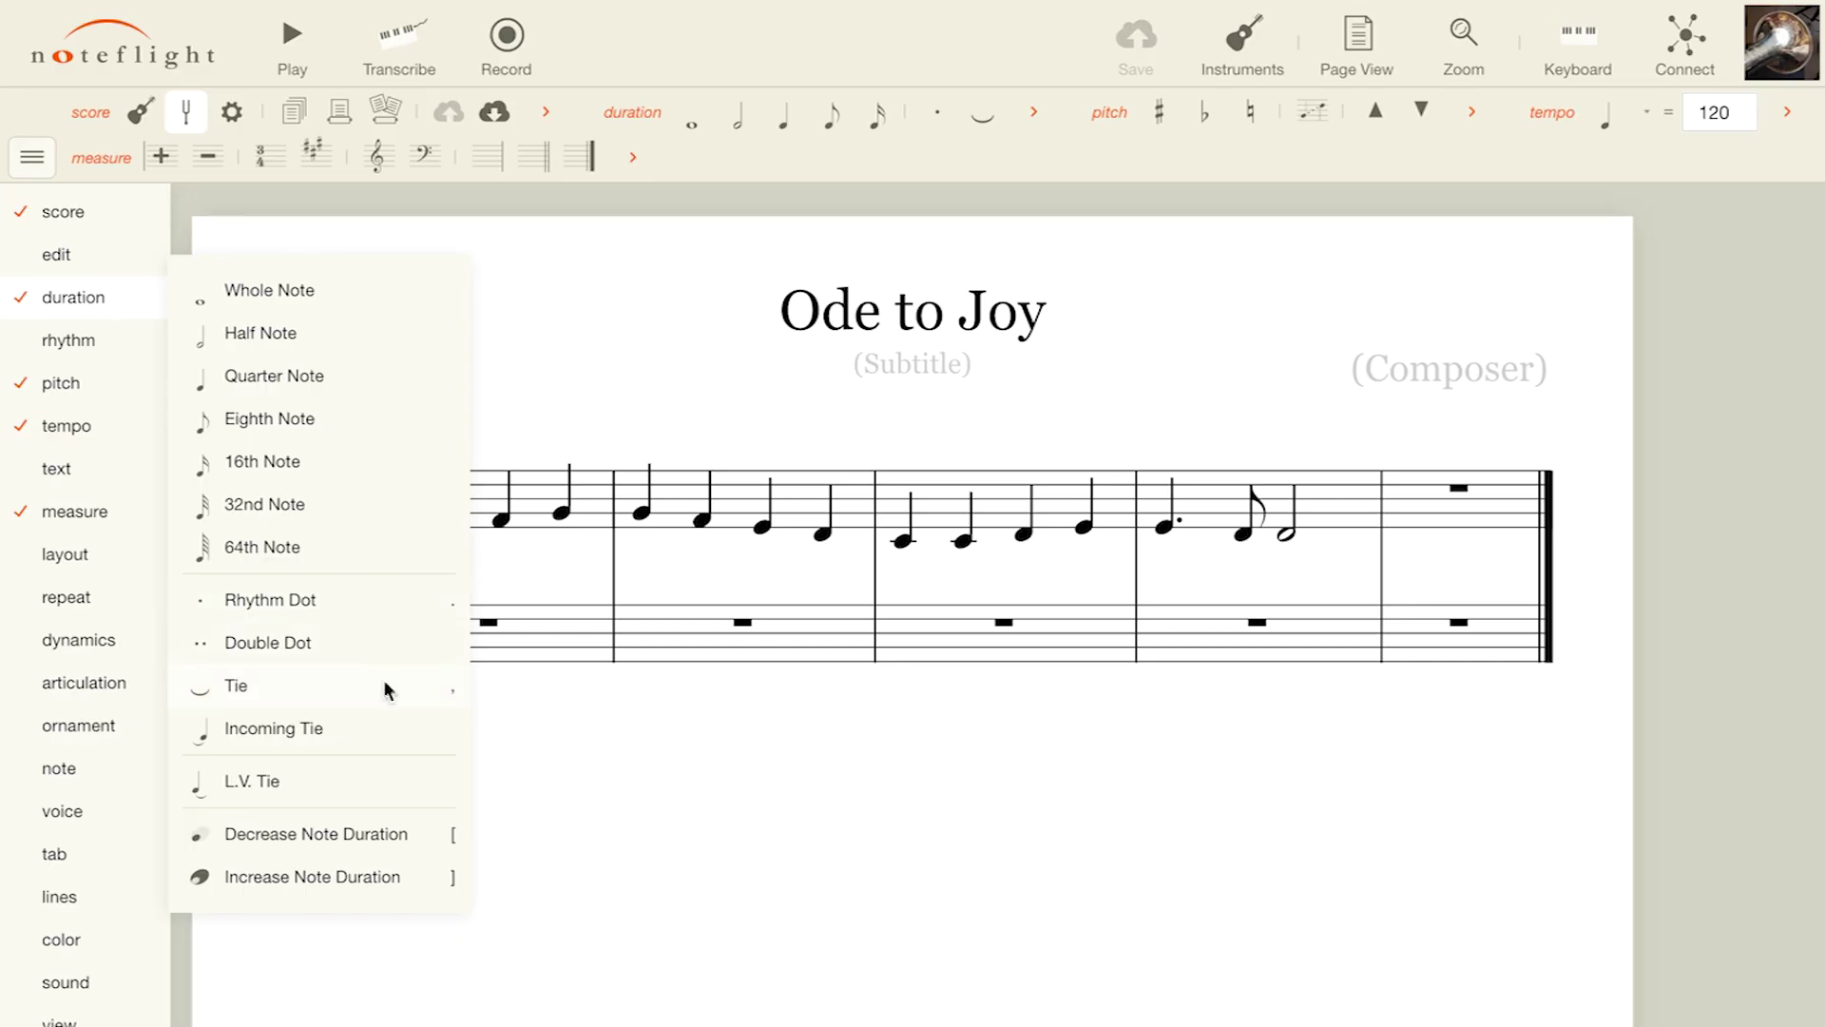
pyautogui.moveTo(133, 342)
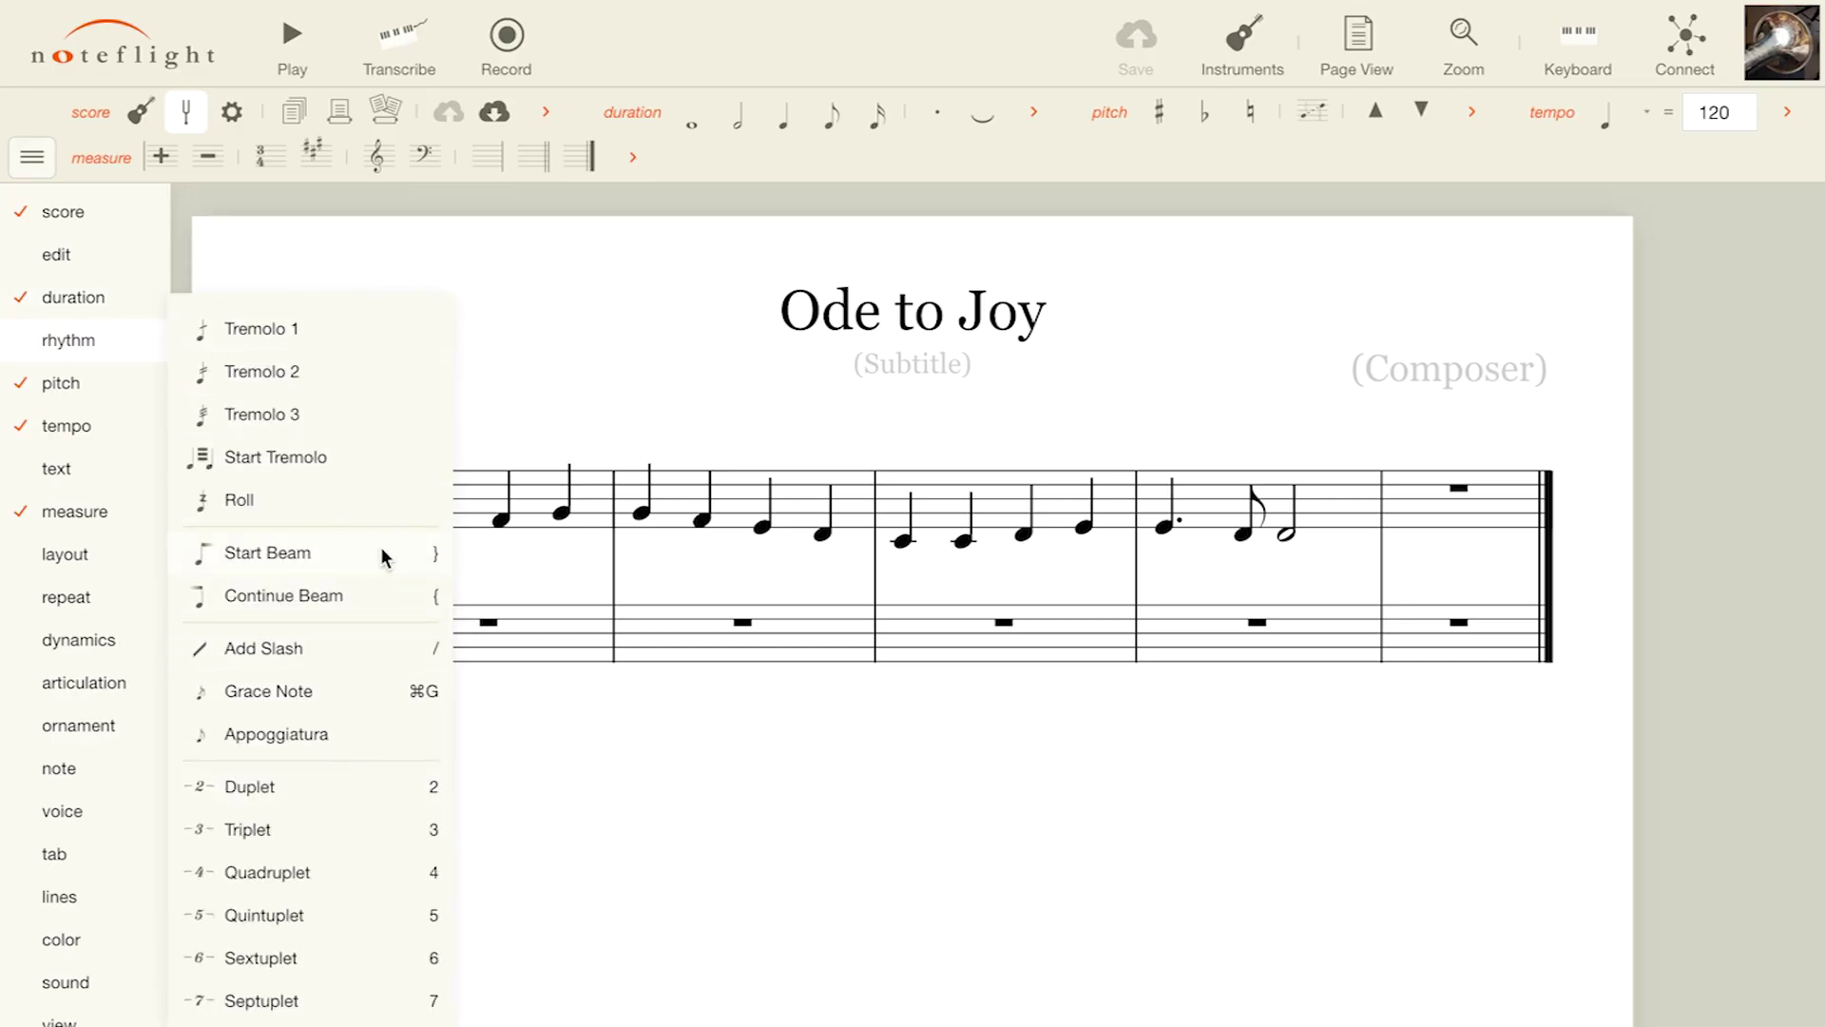
pyautogui.moveTo(131, 380)
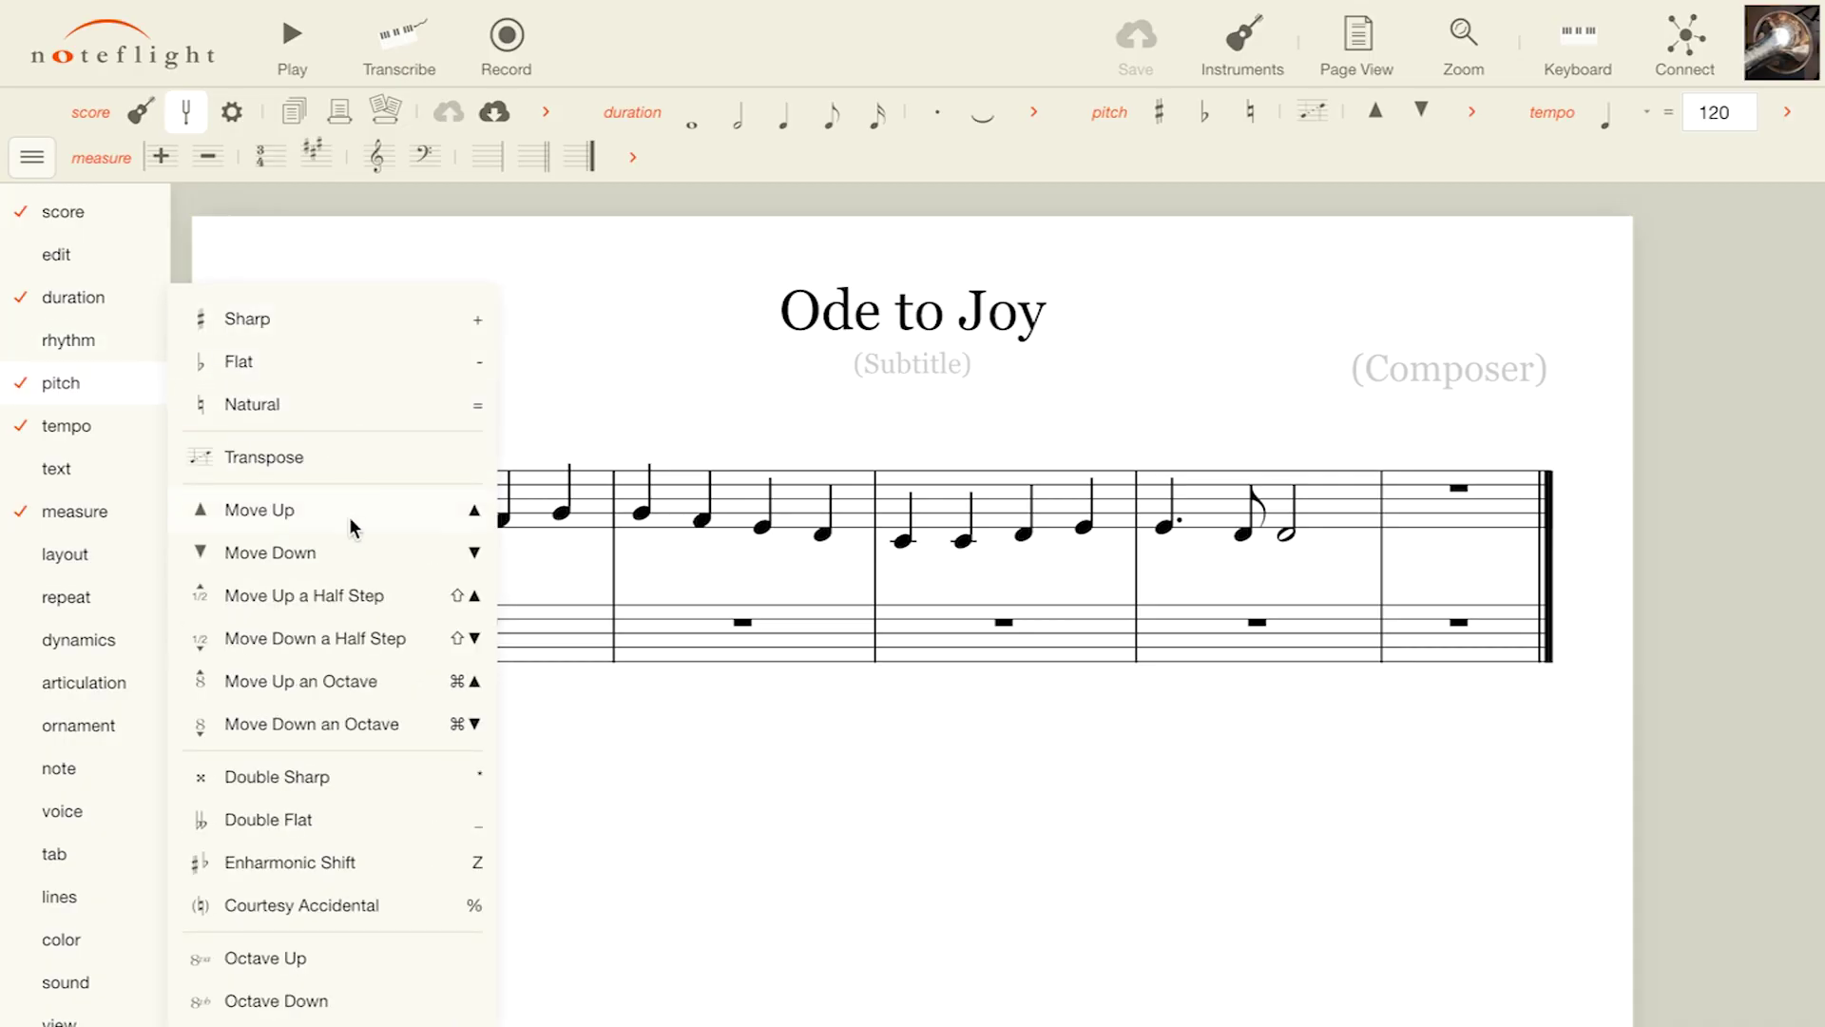
pyautogui.moveTo(132, 420)
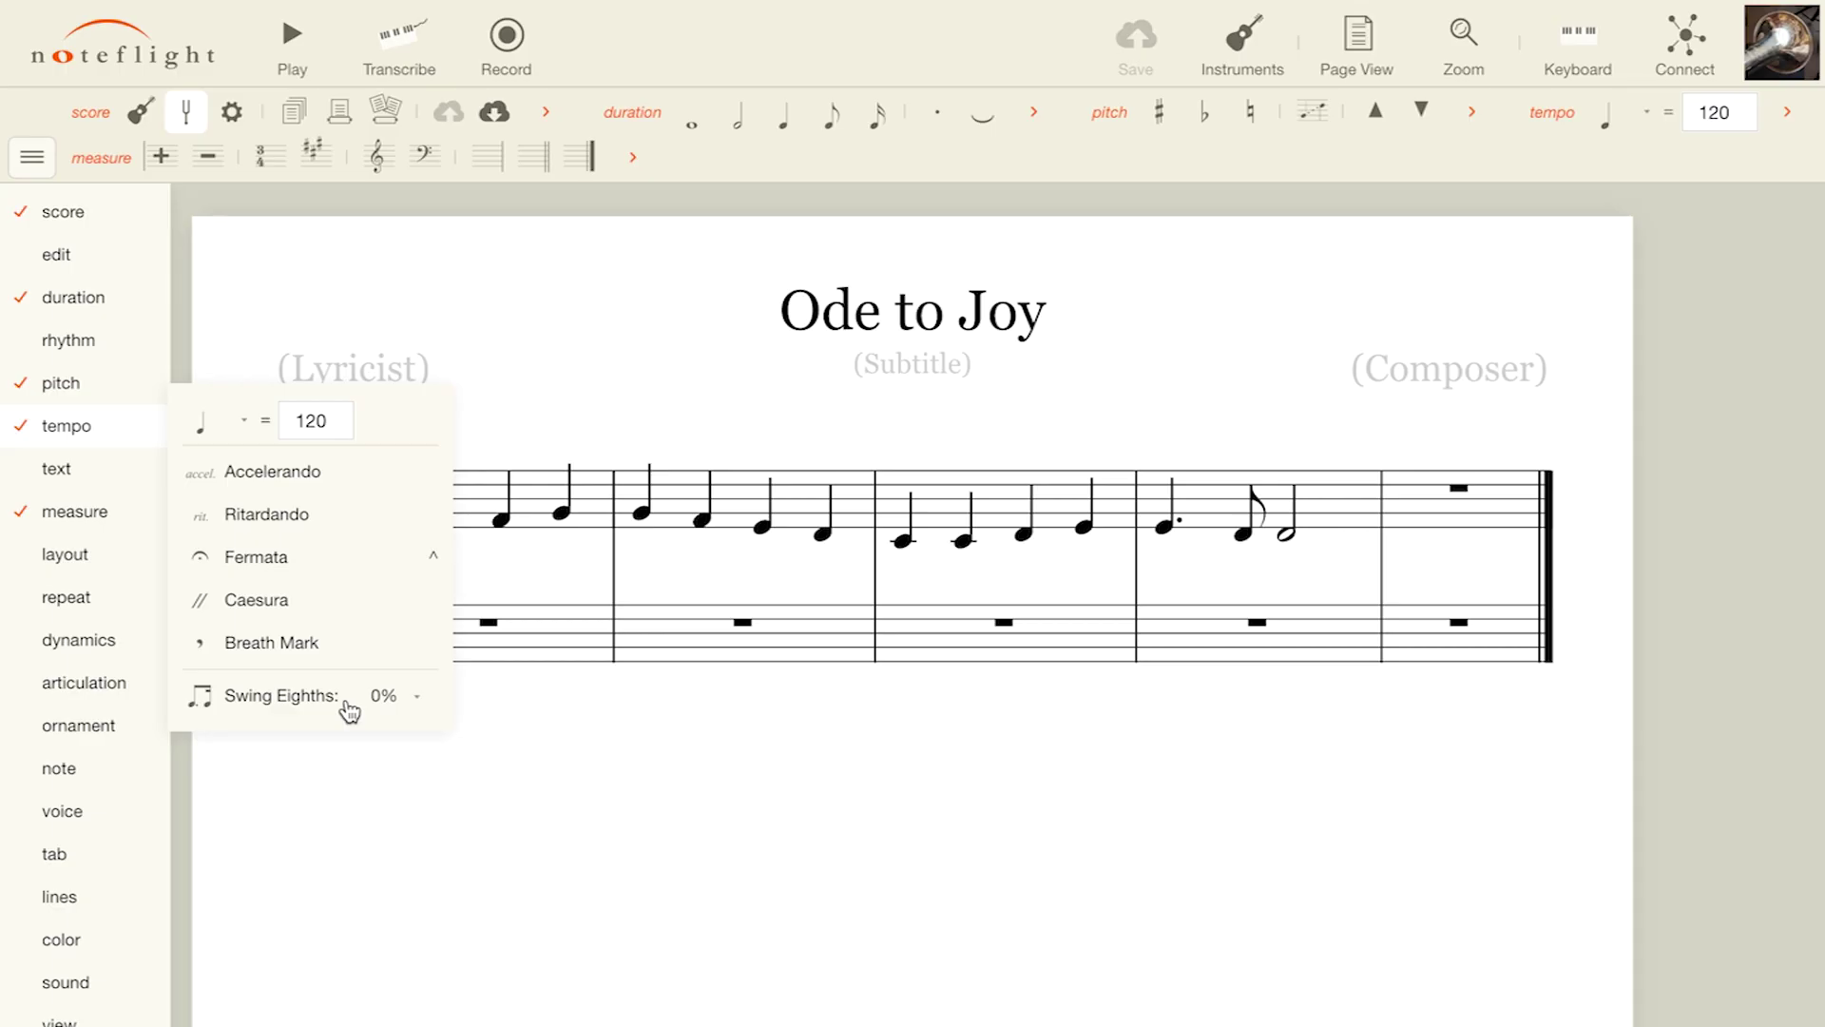
pyautogui.moveTo(144, 485)
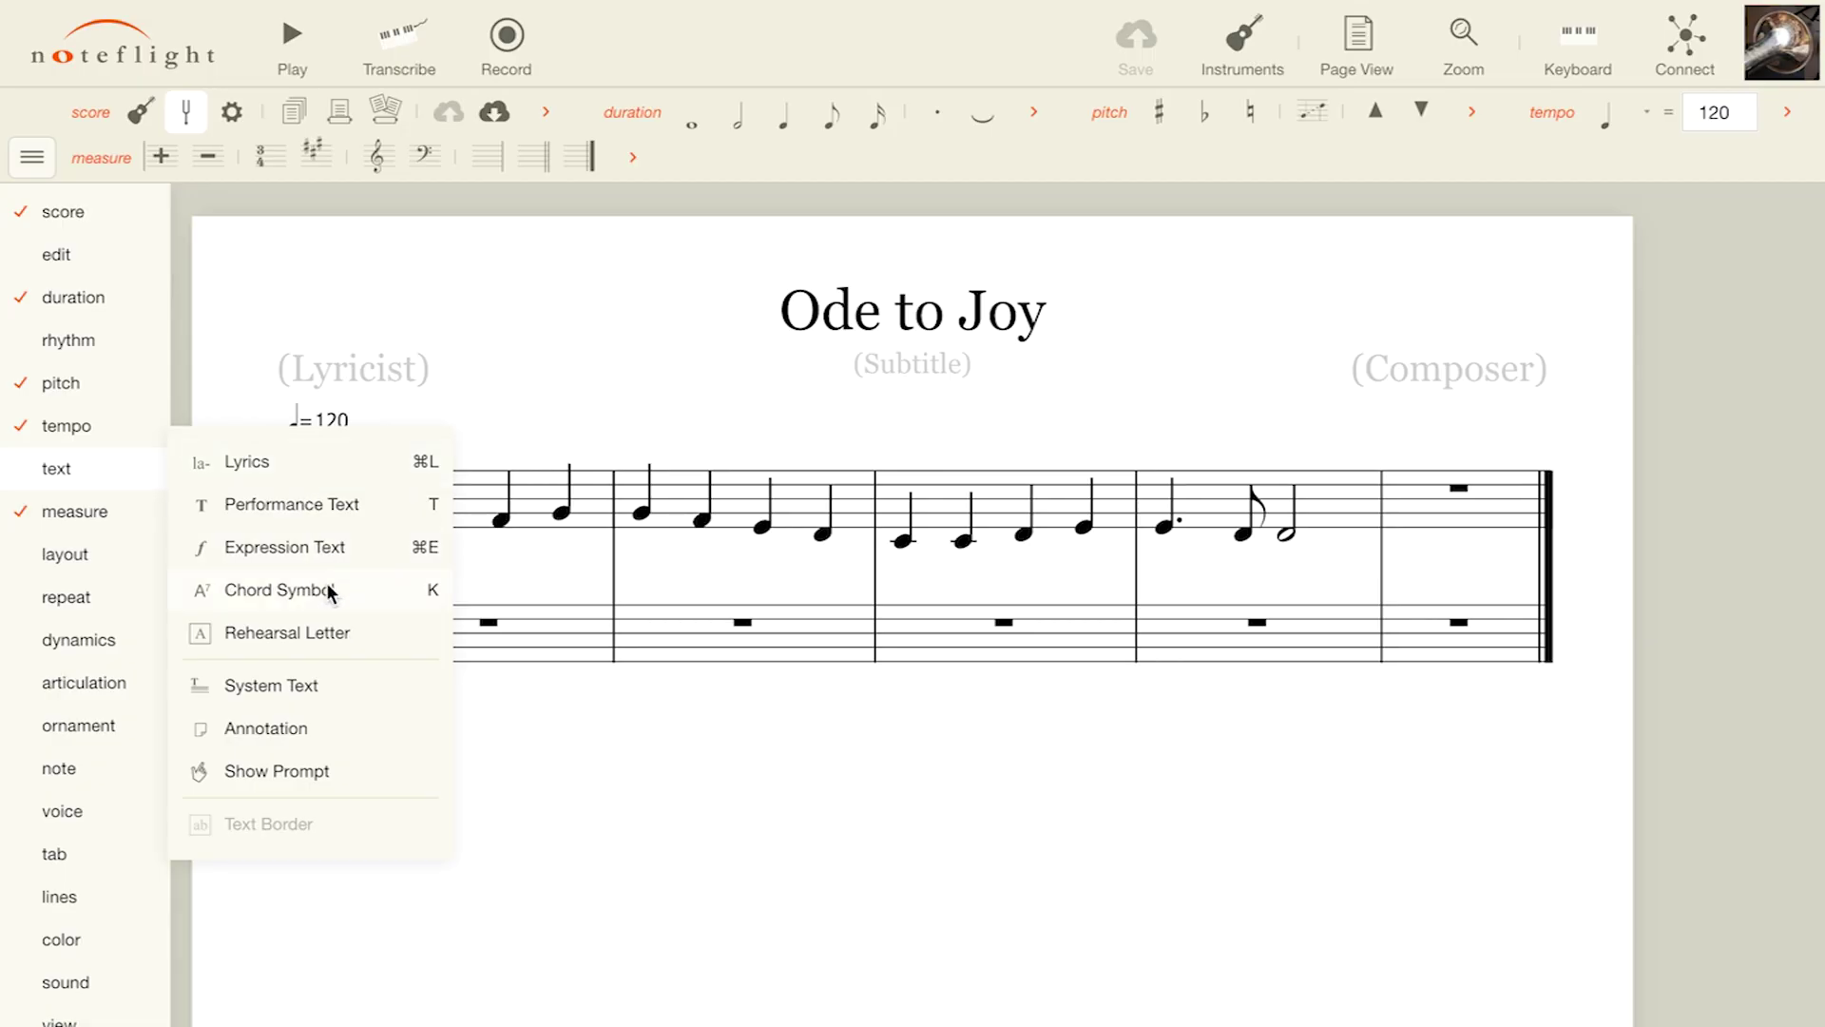
pyautogui.moveTo(151, 524)
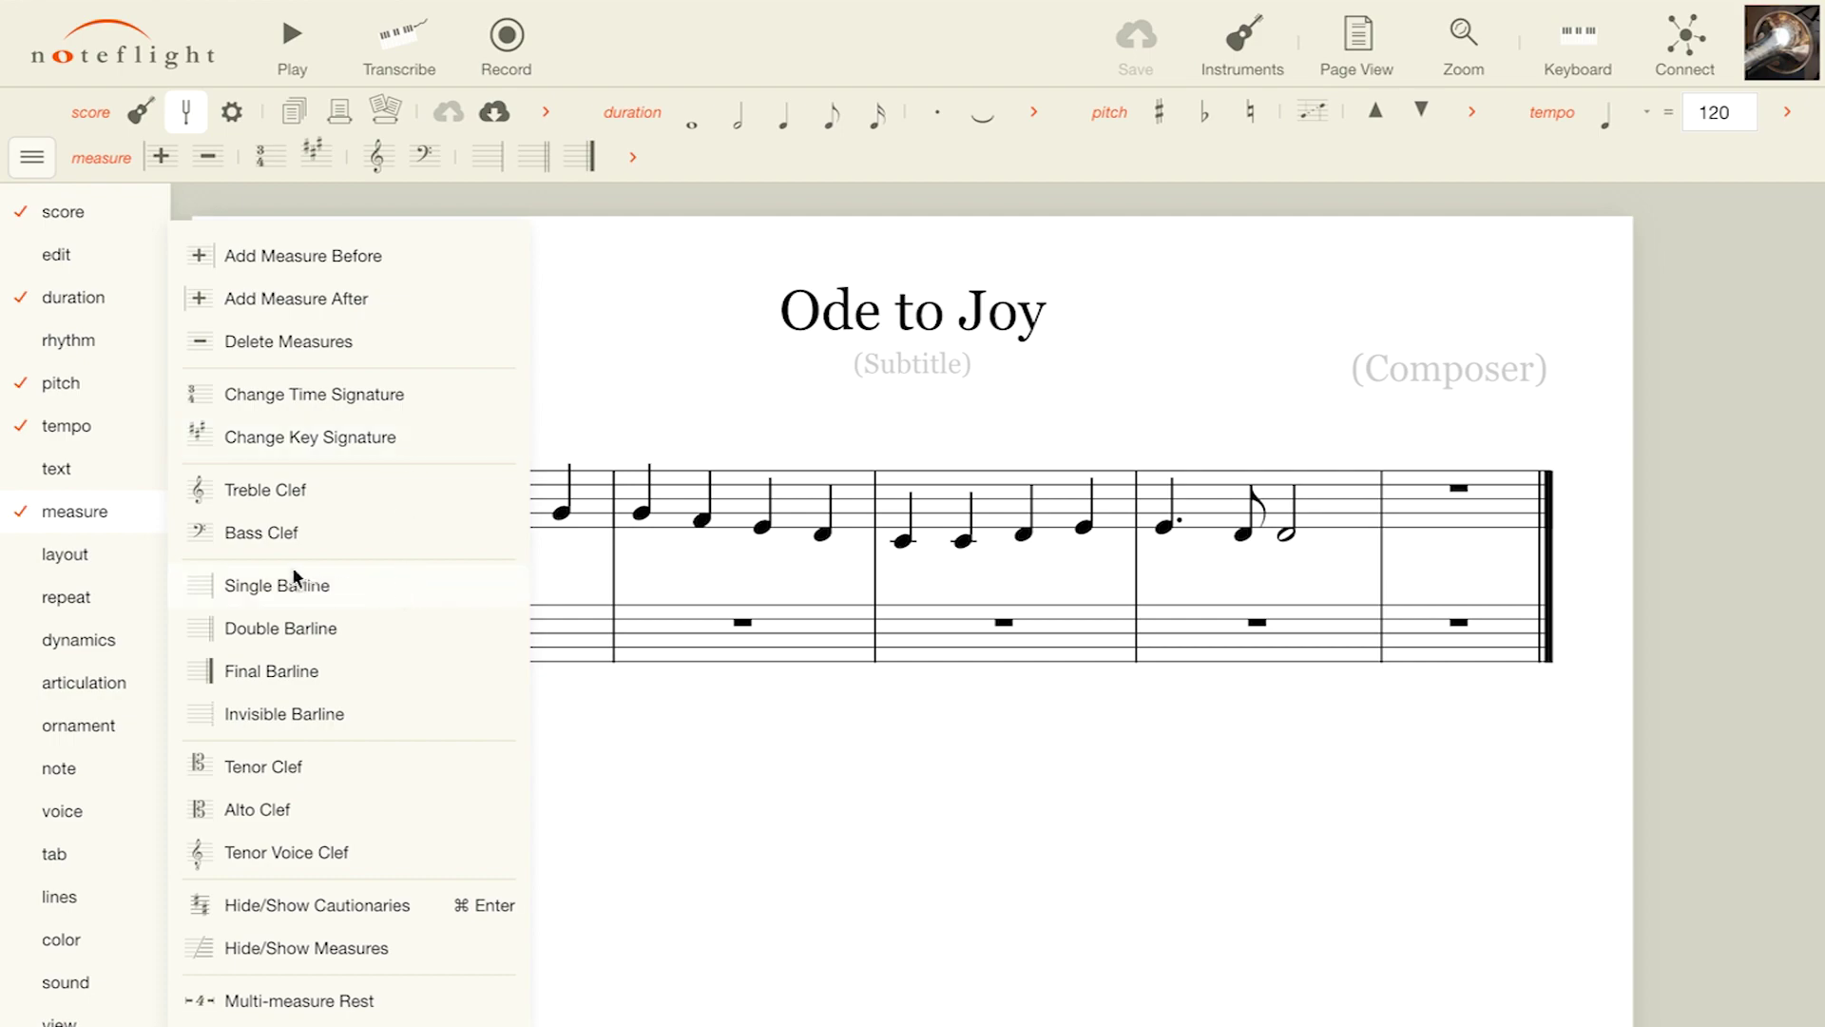
pyautogui.moveTo(136, 568)
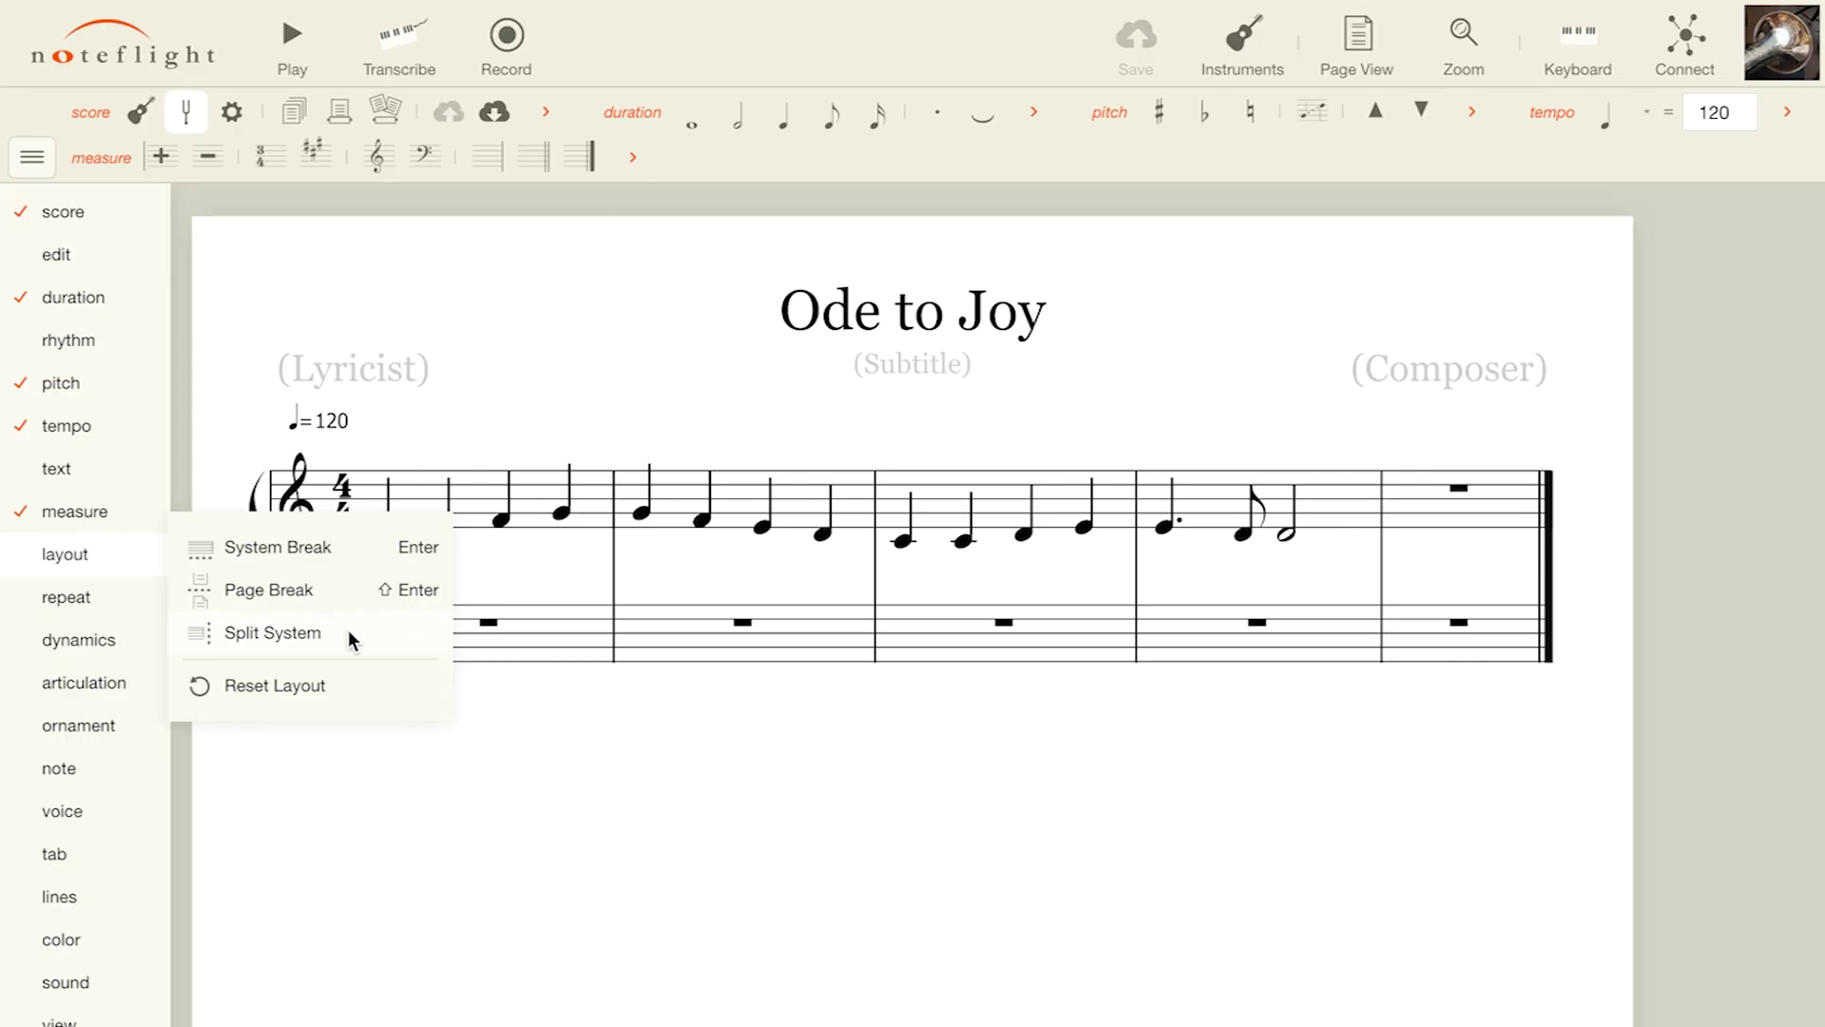
# Look through the color, sound and view category flyouts, then close the tool category list.
pyautogui.moveTo(134, 601)
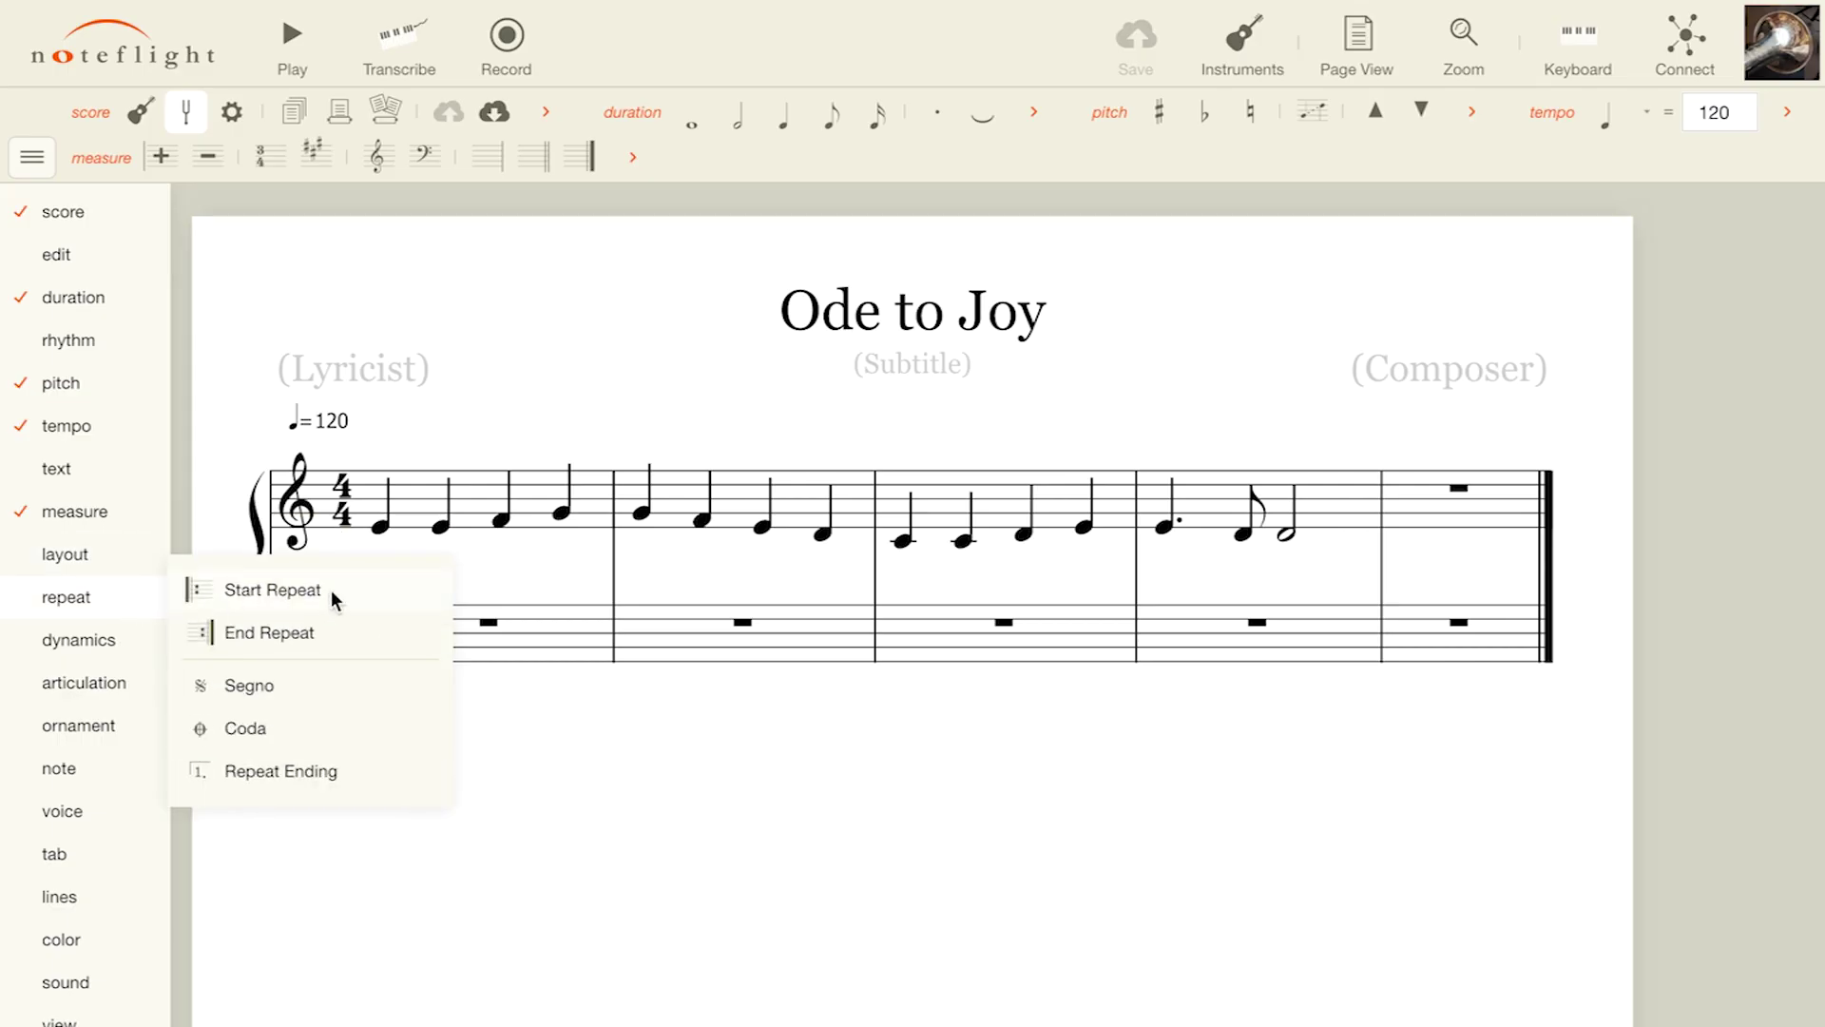
pyautogui.moveTo(140, 656)
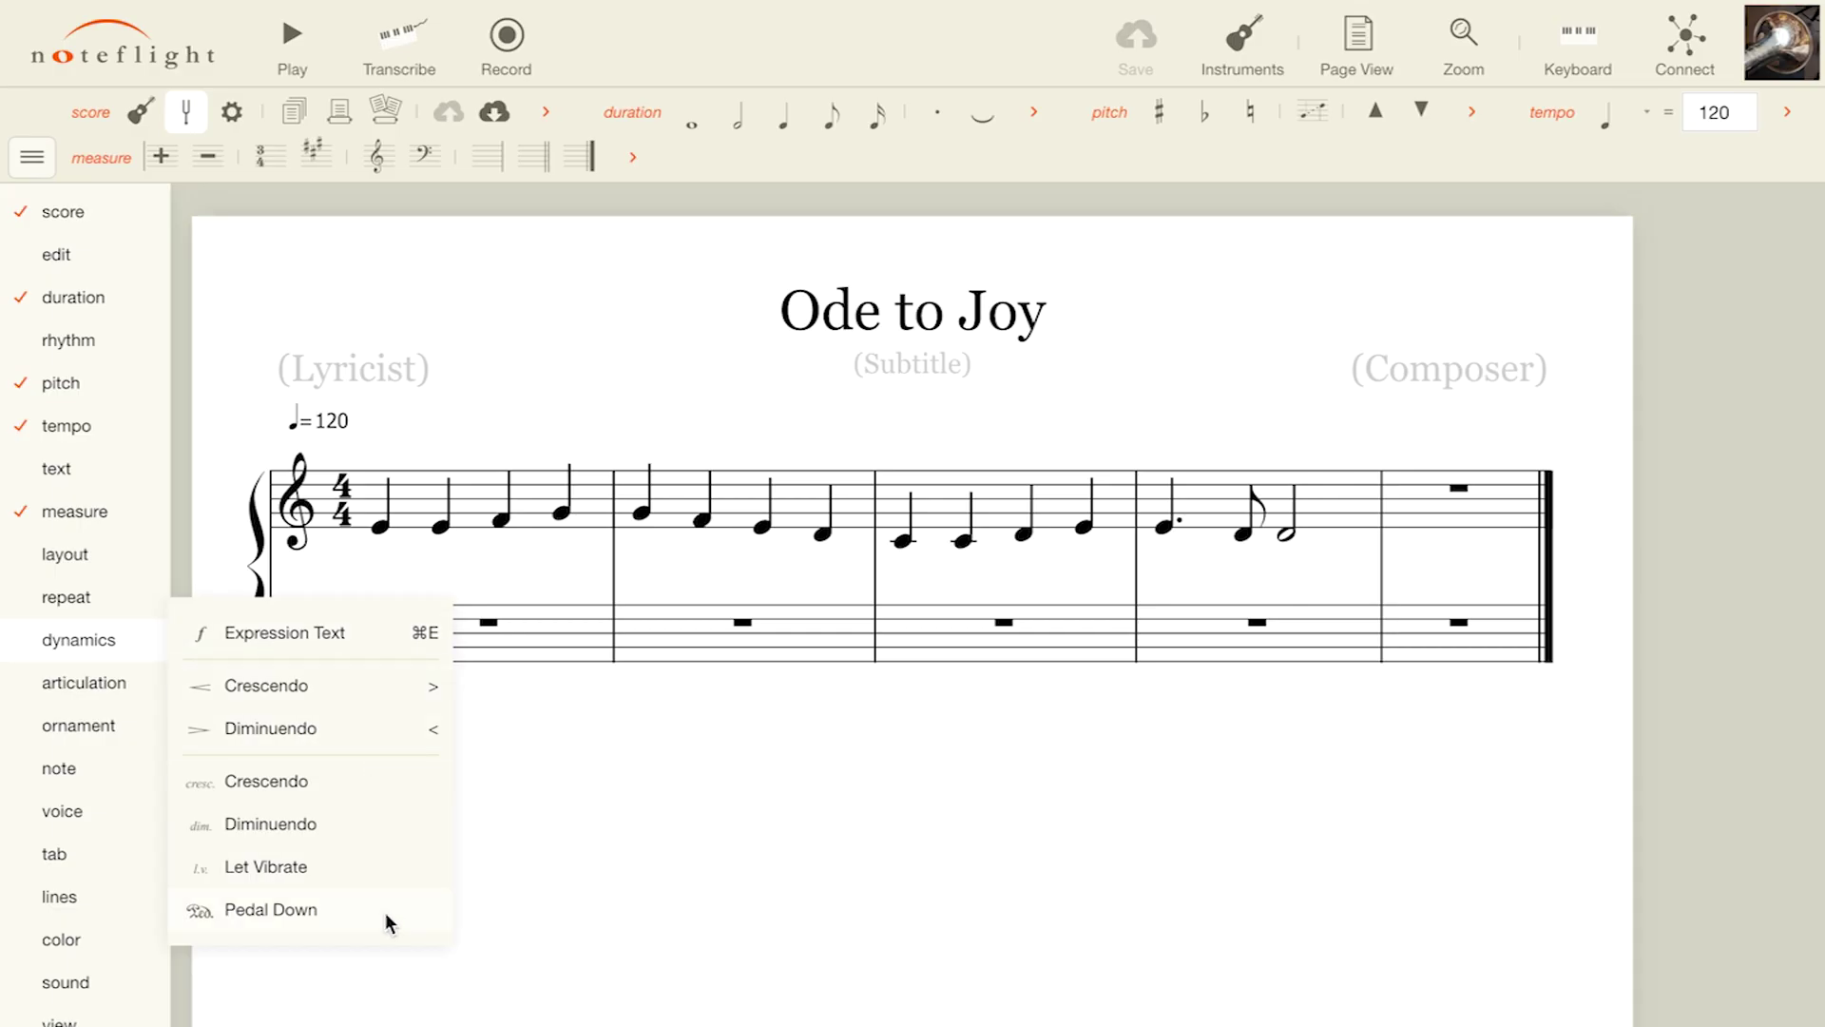
pyautogui.moveTo(70, 681)
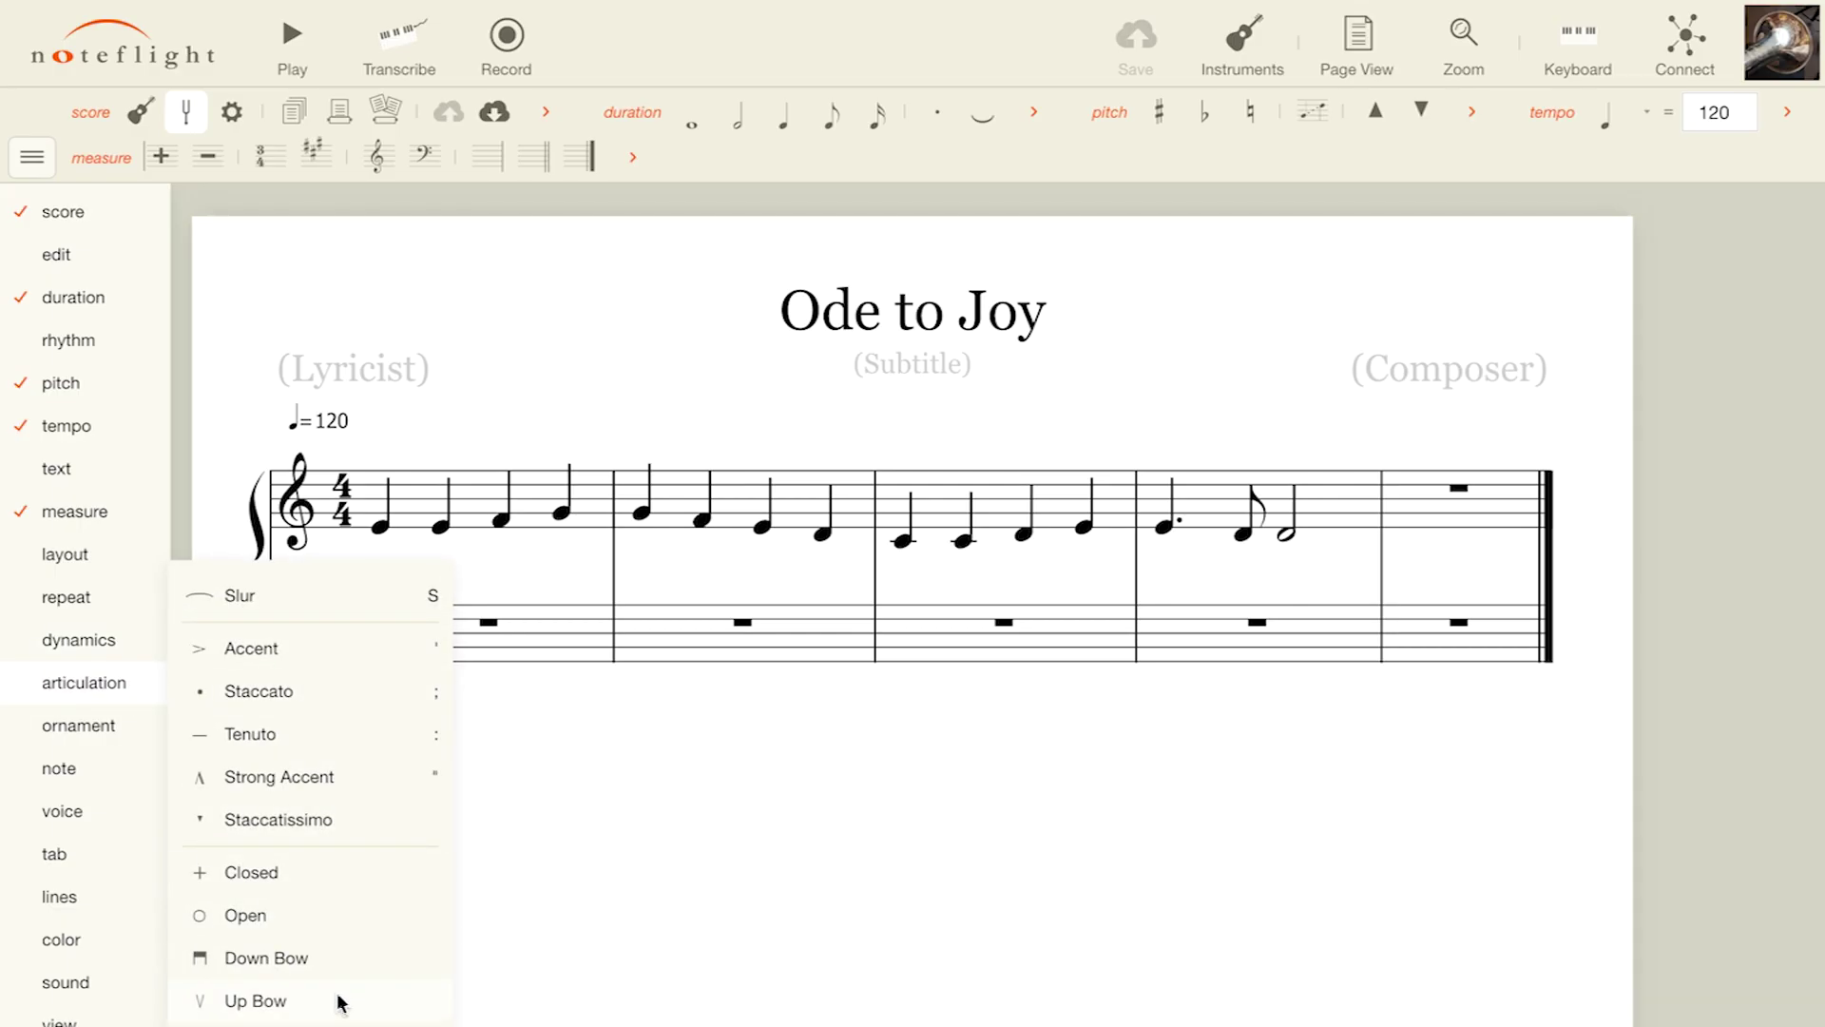
pyautogui.moveTo(155, 732)
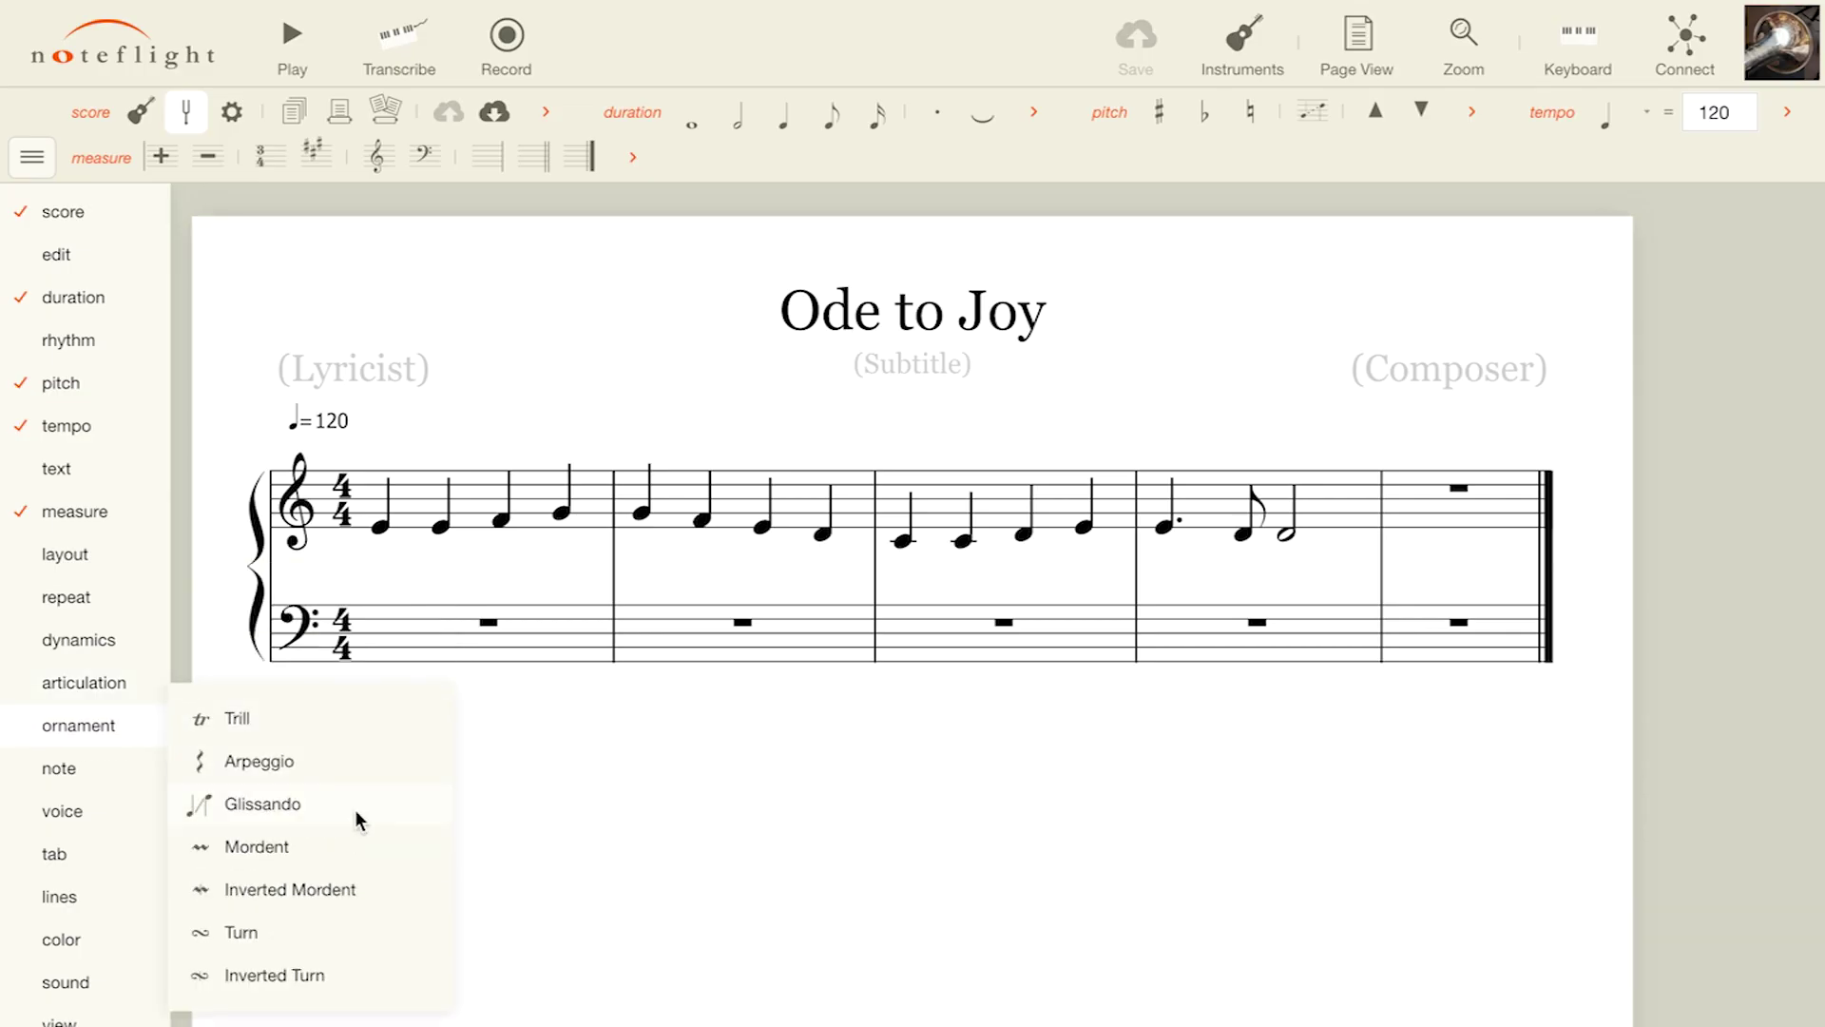
pyautogui.moveTo(134, 777)
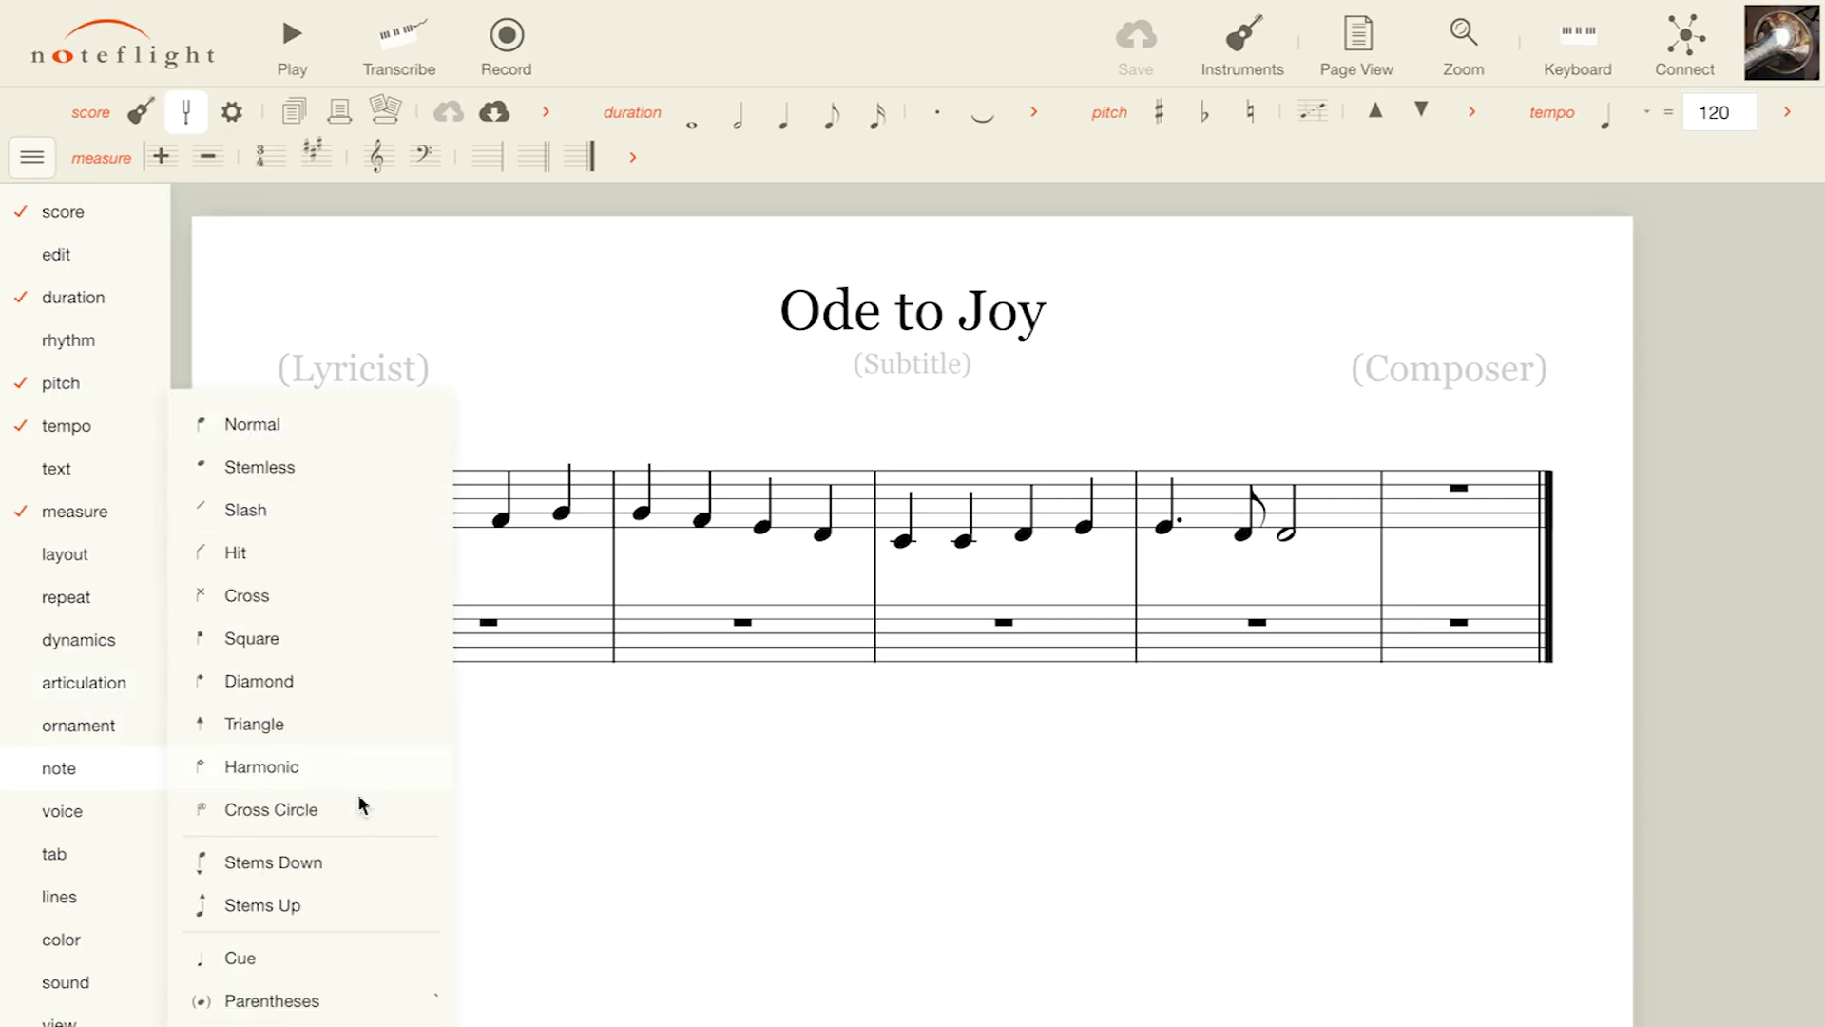
pyautogui.moveTo(124, 815)
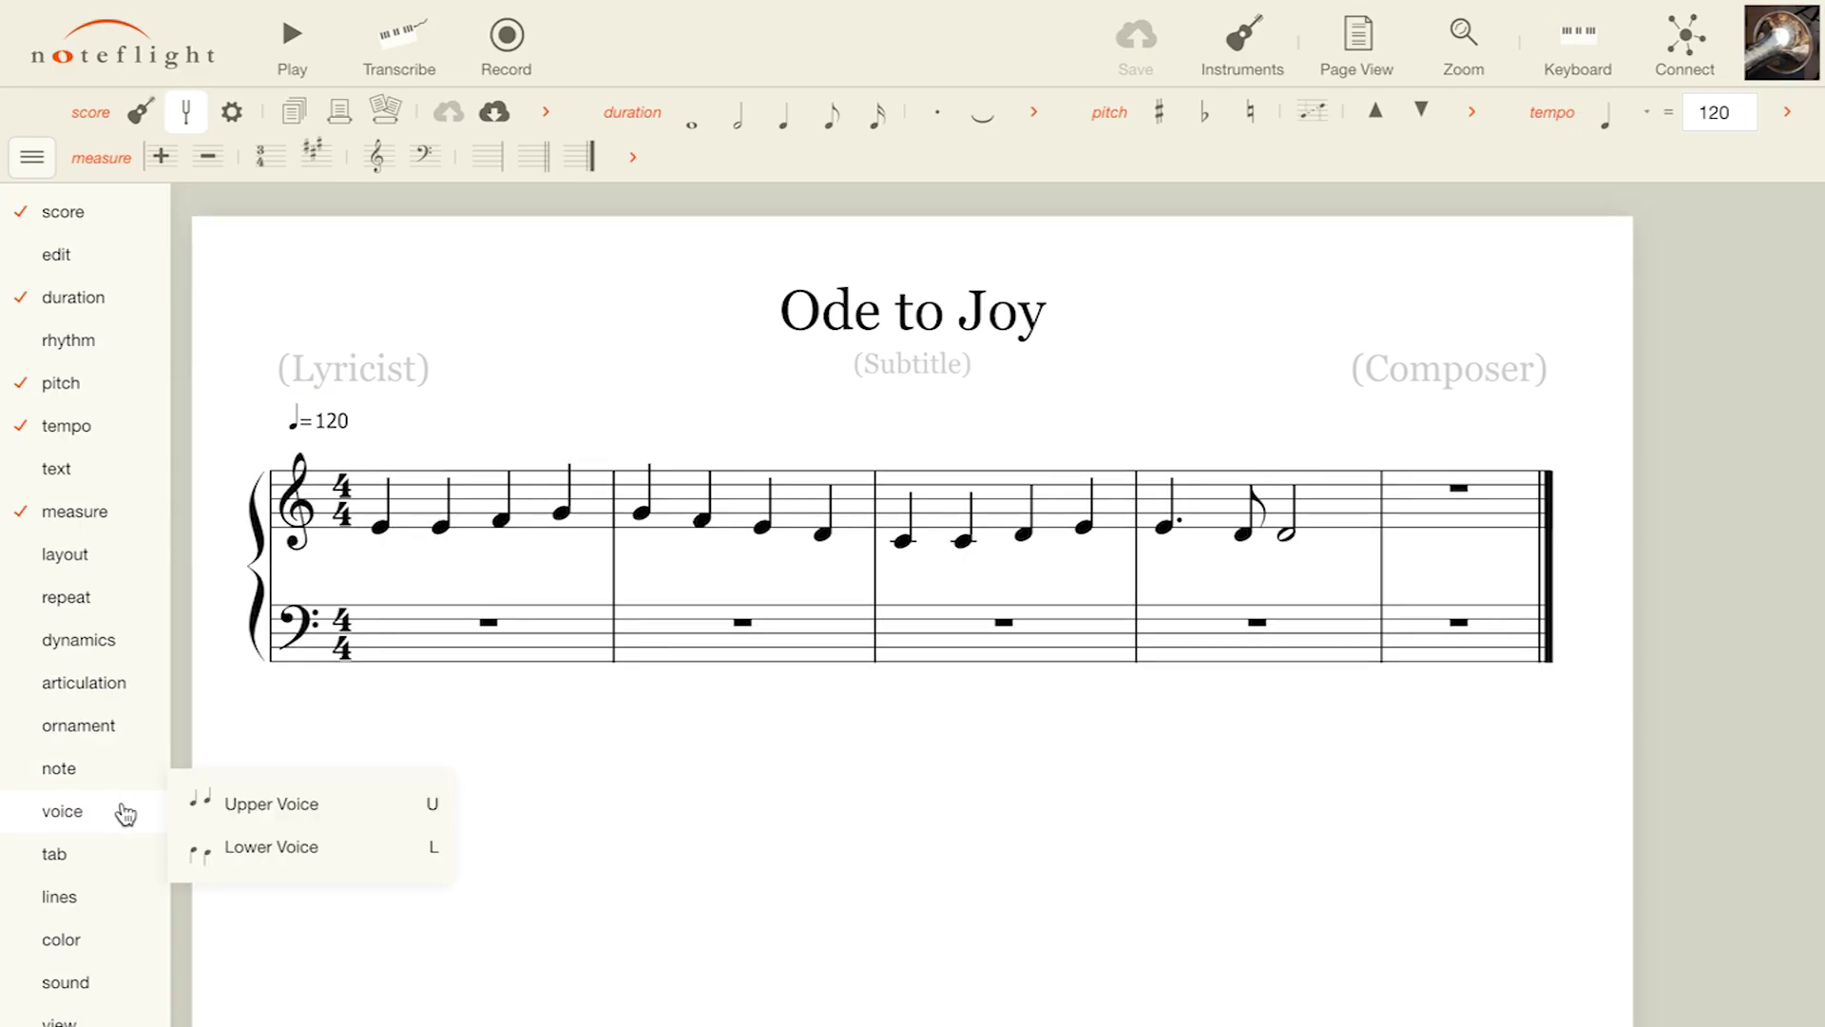
pyautogui.moveTo(125, 858)
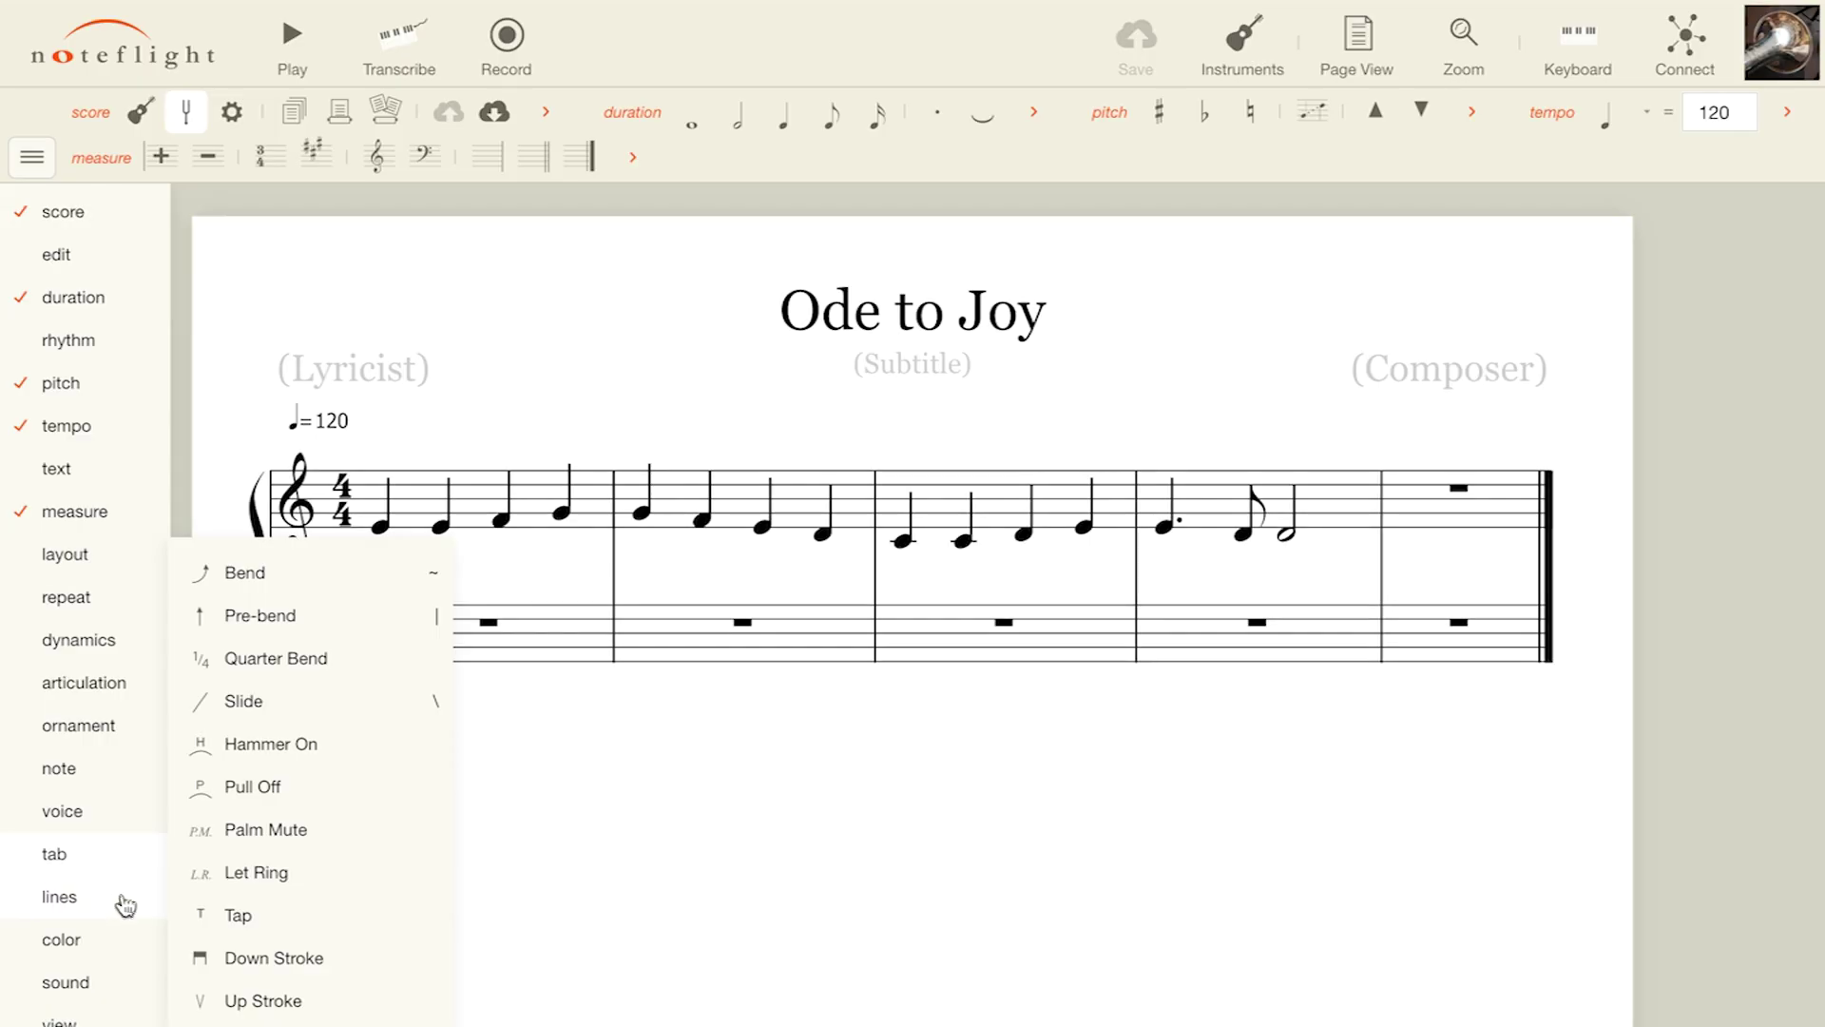
pyautogui.moveTo(126, 906)
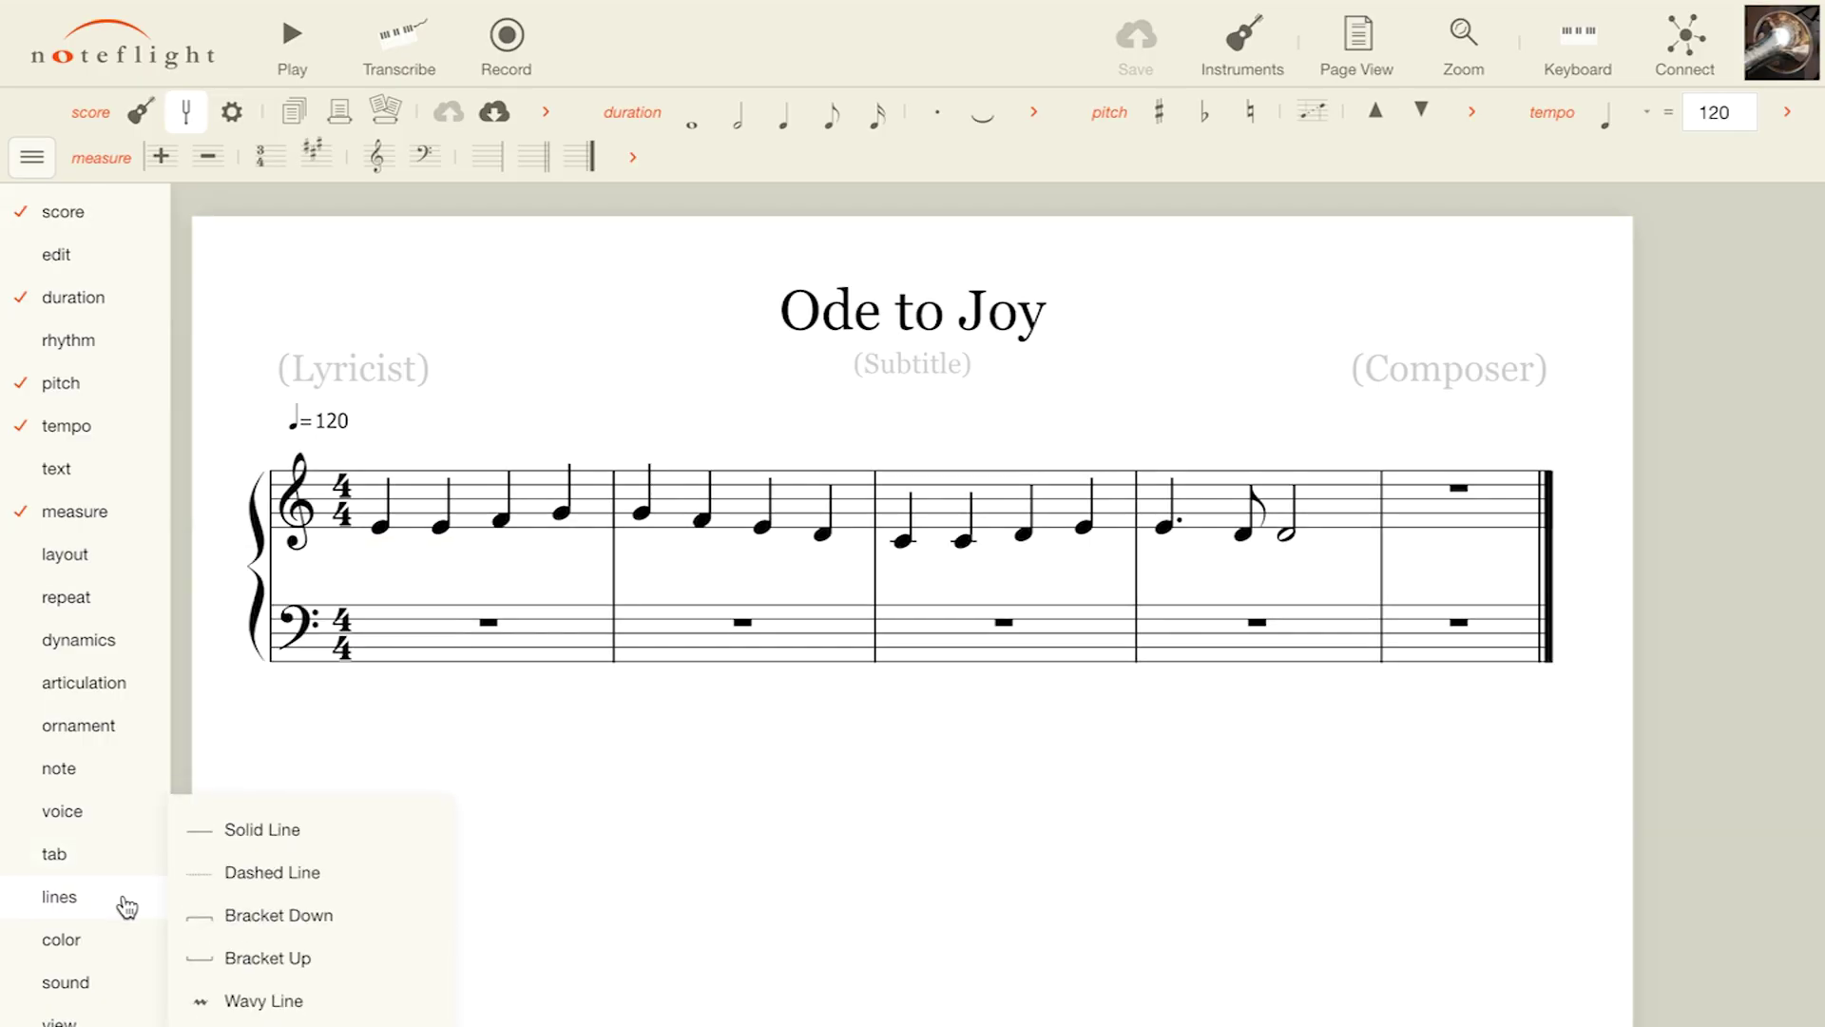
pyautogui.moveTo(128, 948)
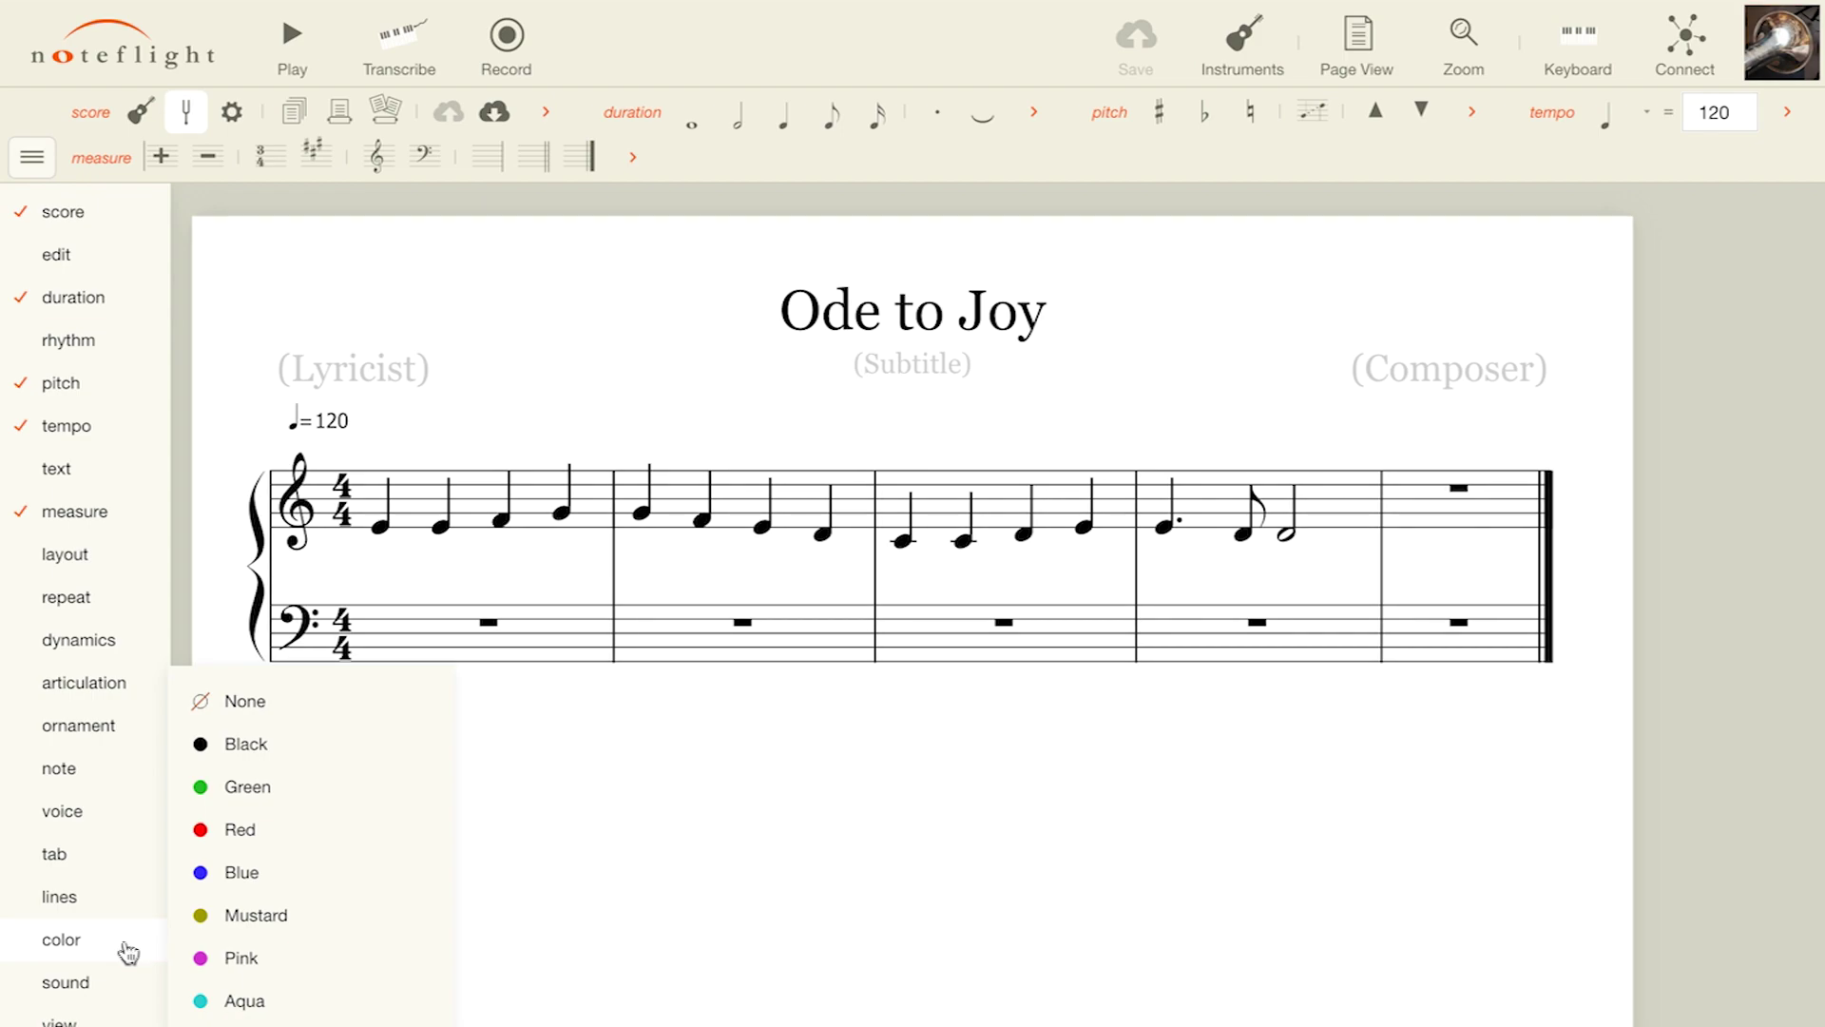
pyautogui.moveTo(123, 990)
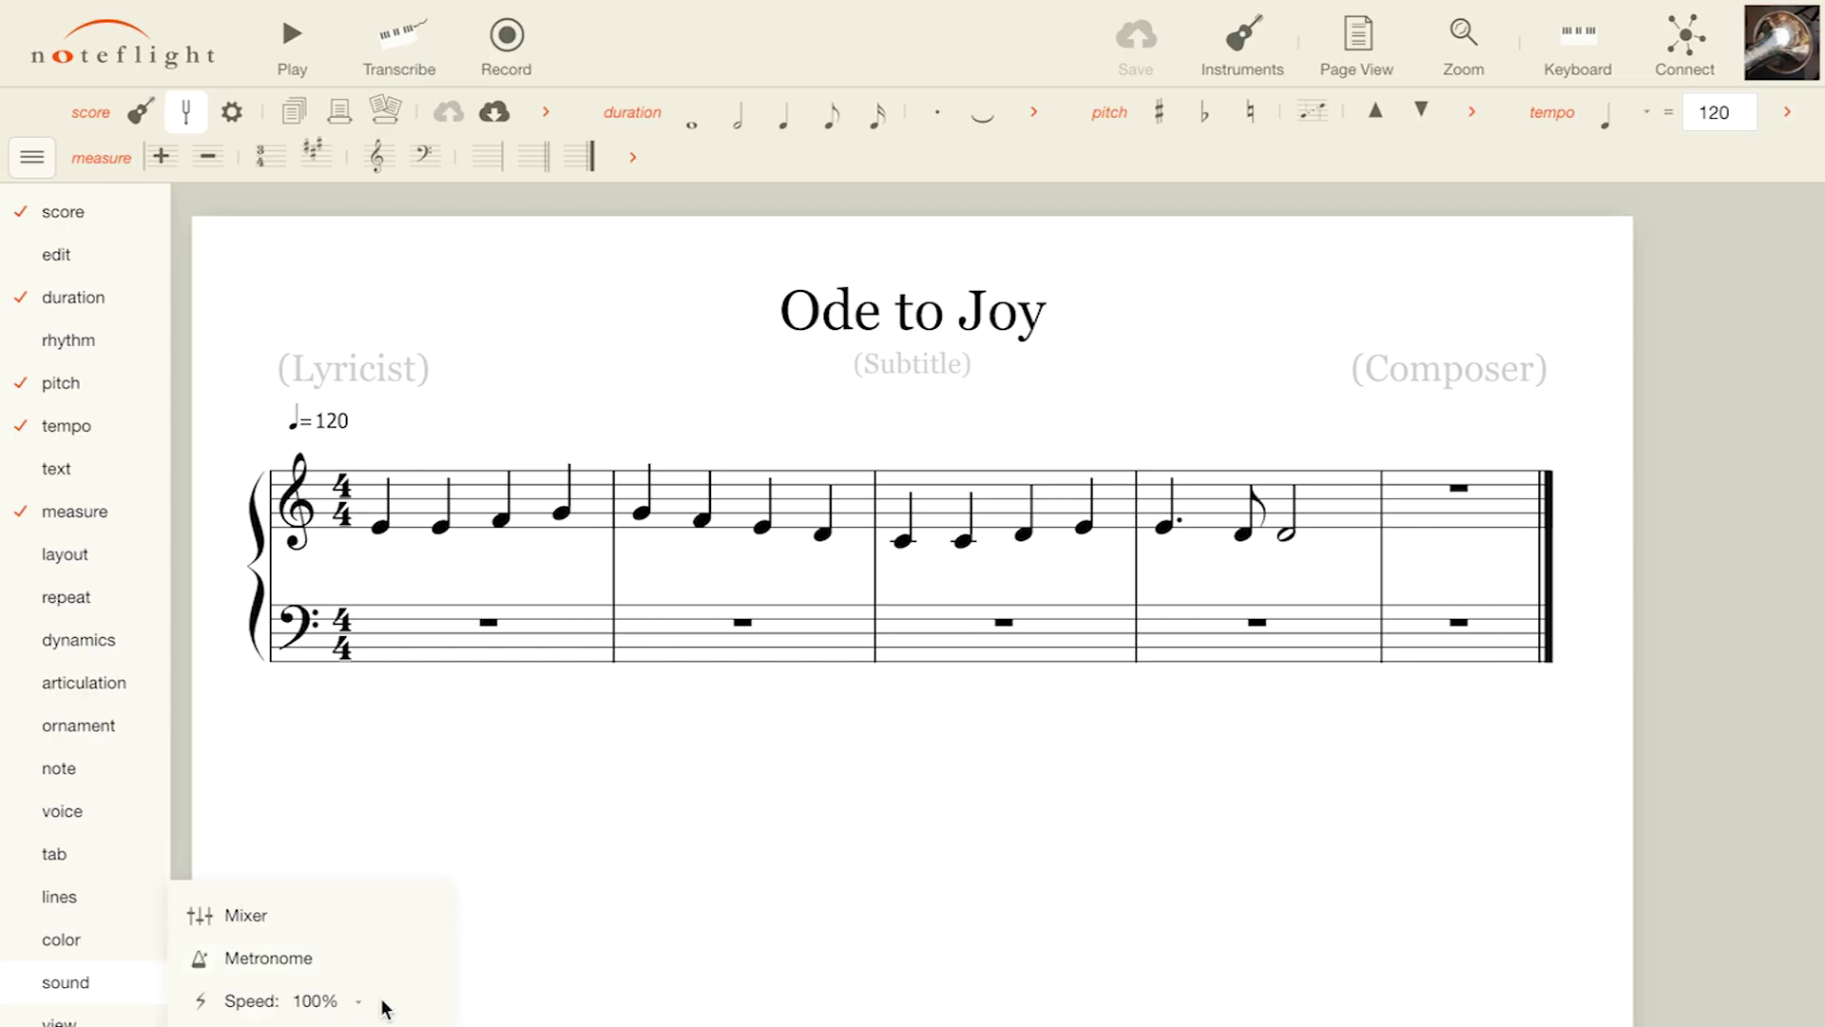
pyautogui.moveTo(118, 1023)
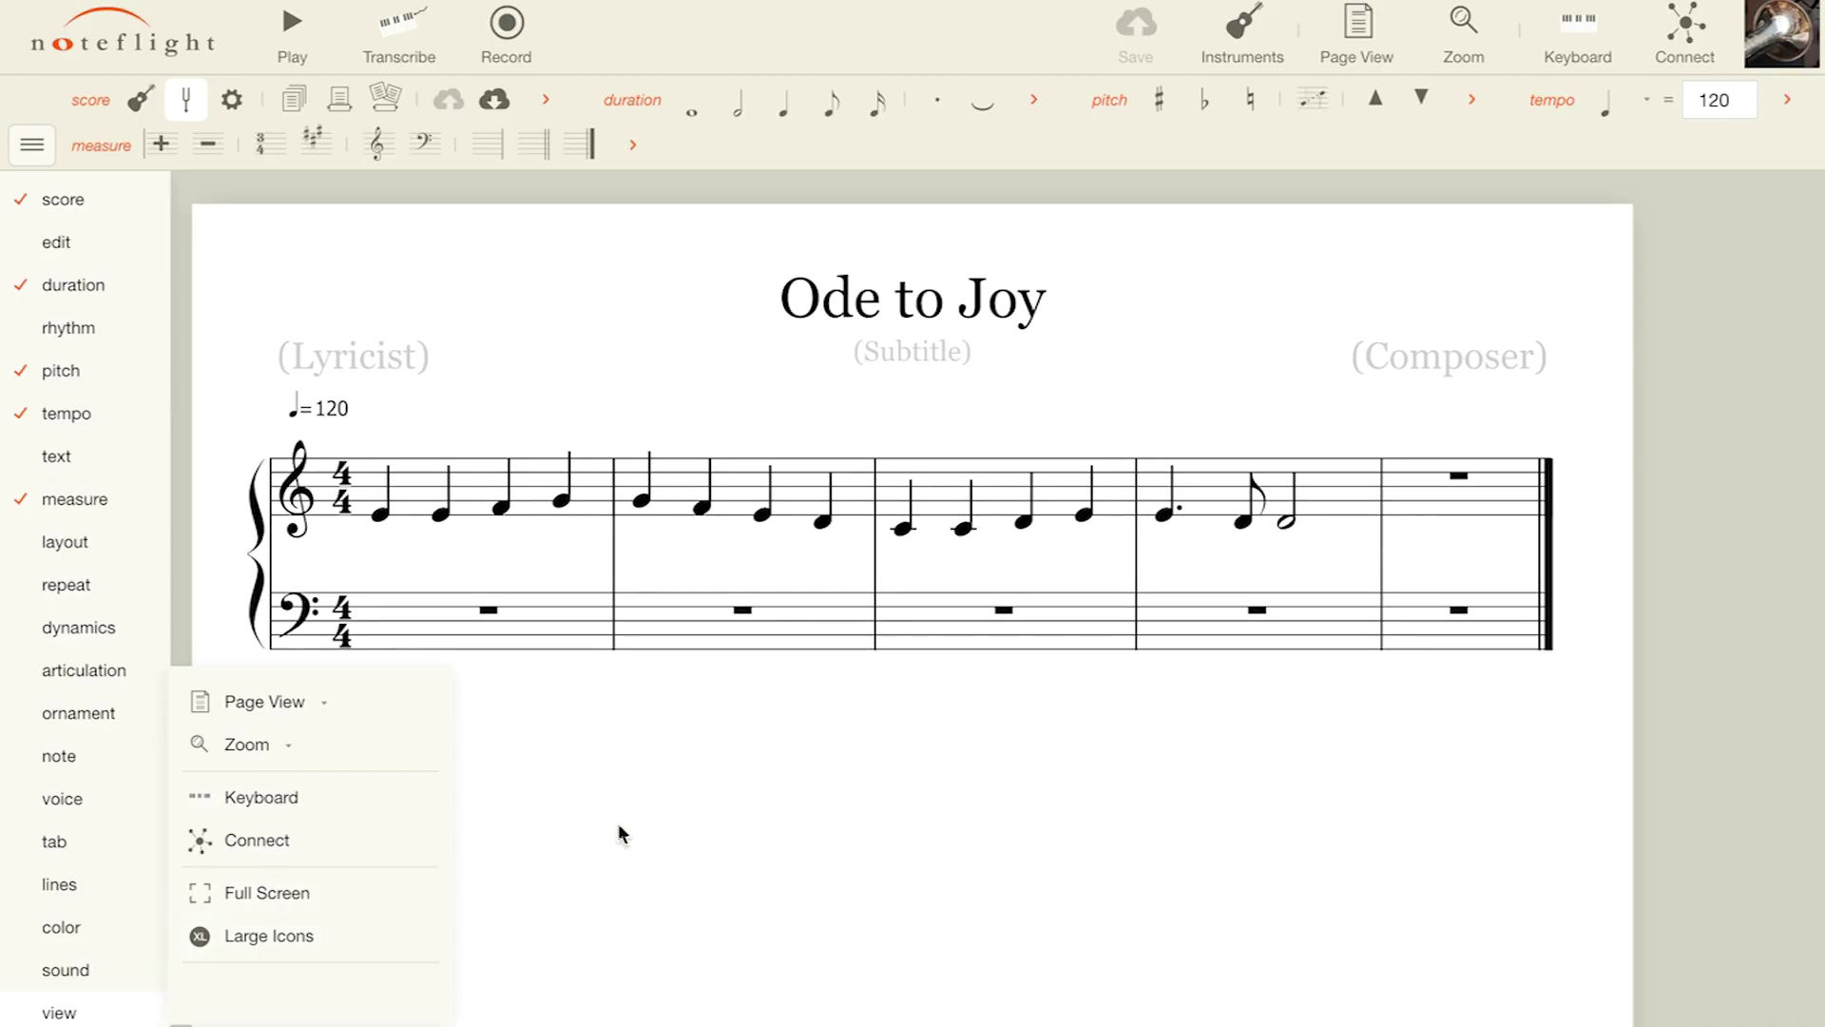
pyautogui.click(38, 145)
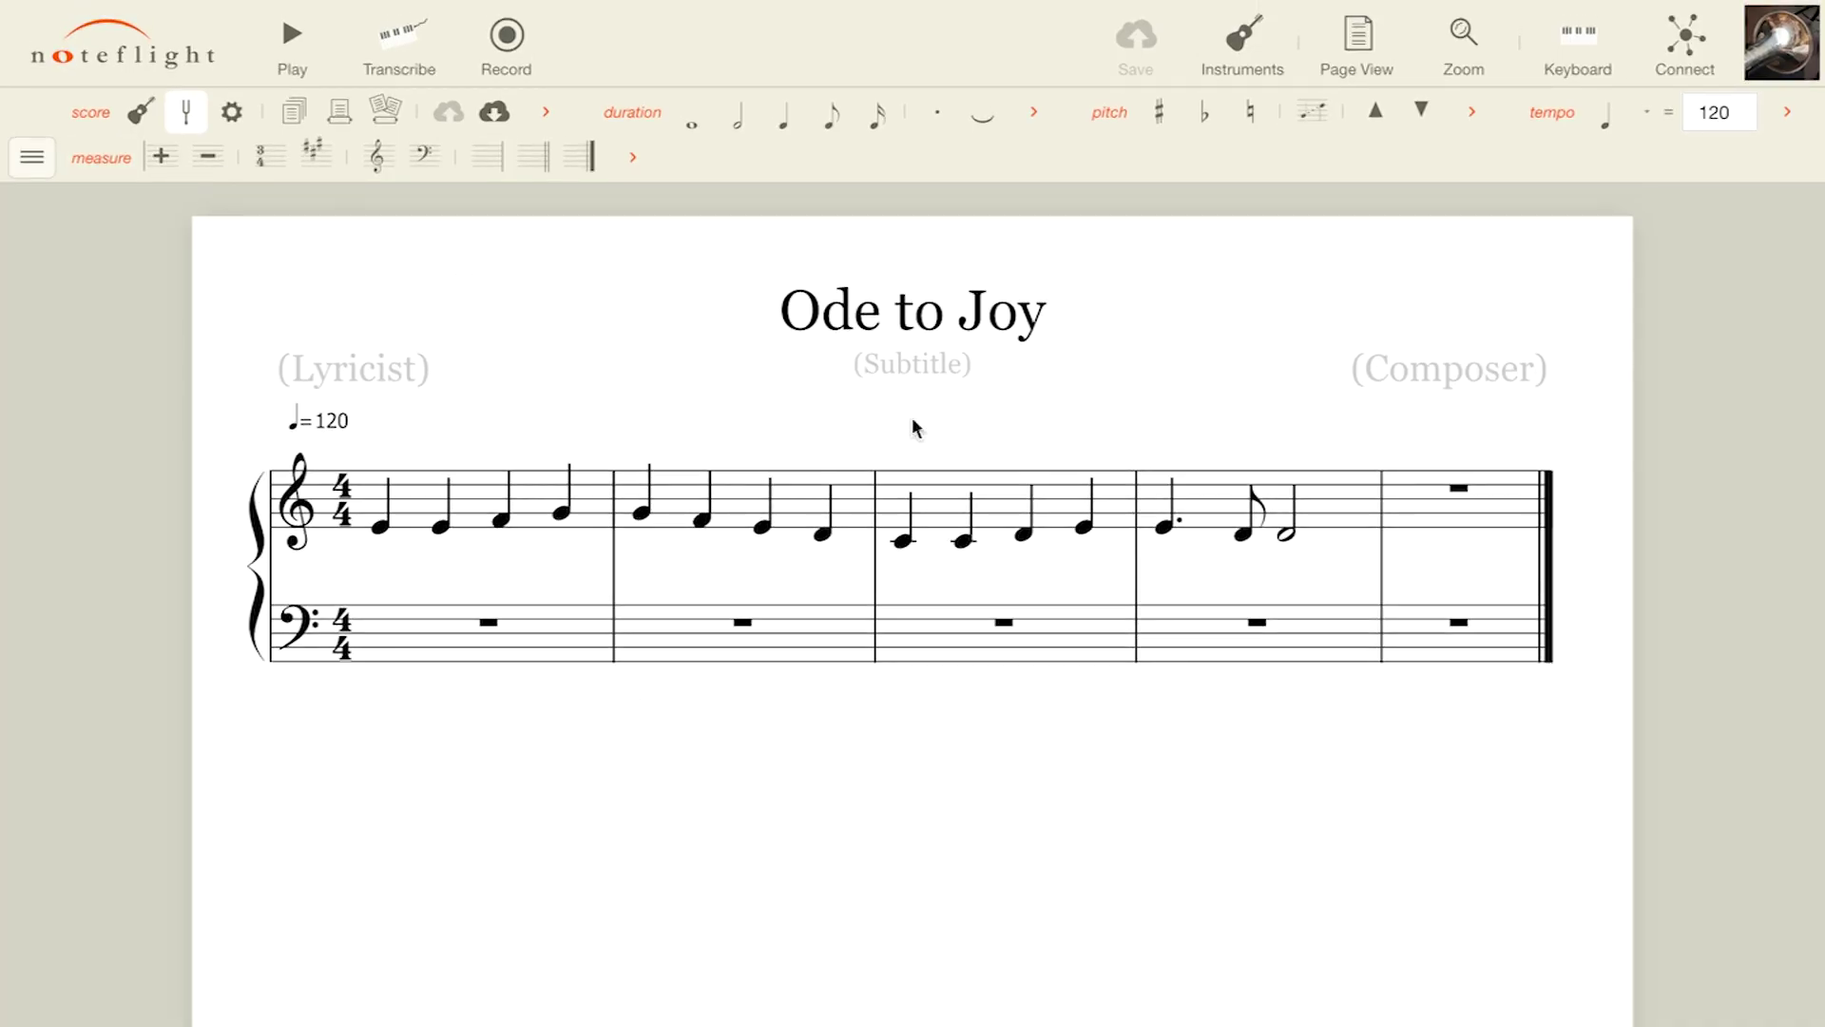
# Add a Violin (section) staff from Bowed Strings after previewing its sample, selecting its first measure.
pyautogui.click(1274, 44)
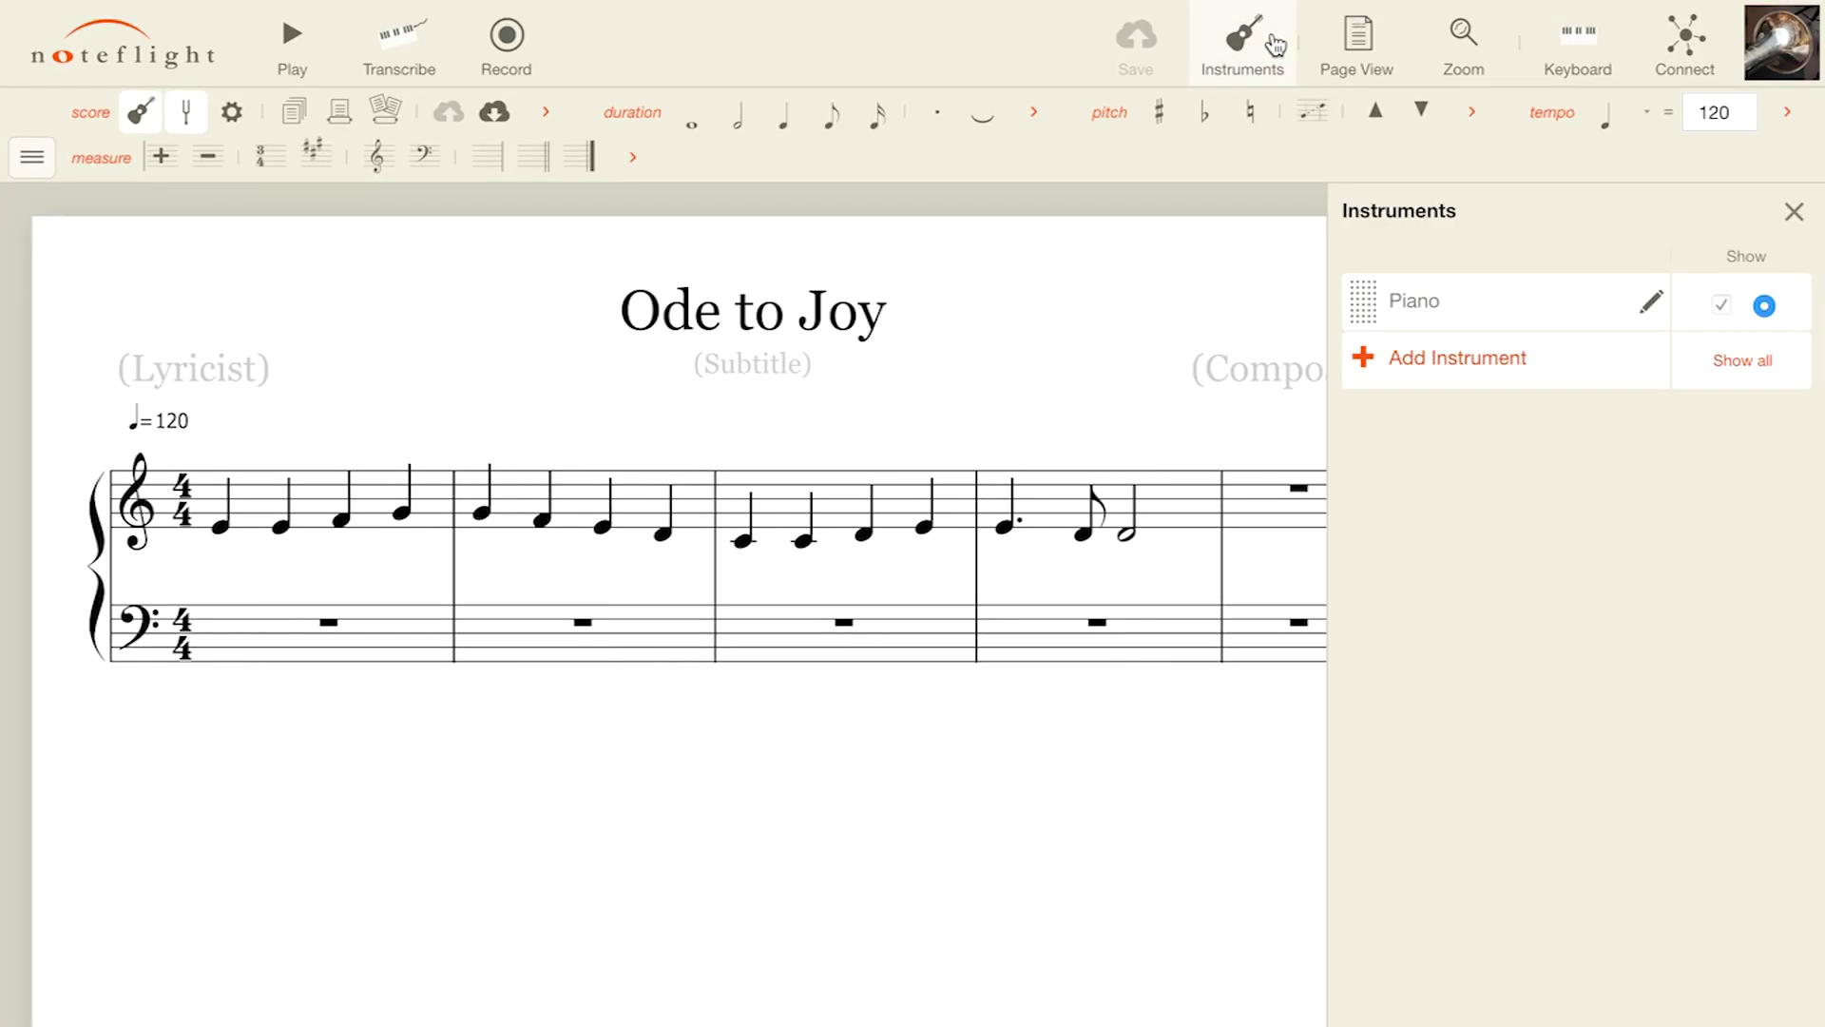
pyautogui.click(1490, 369)
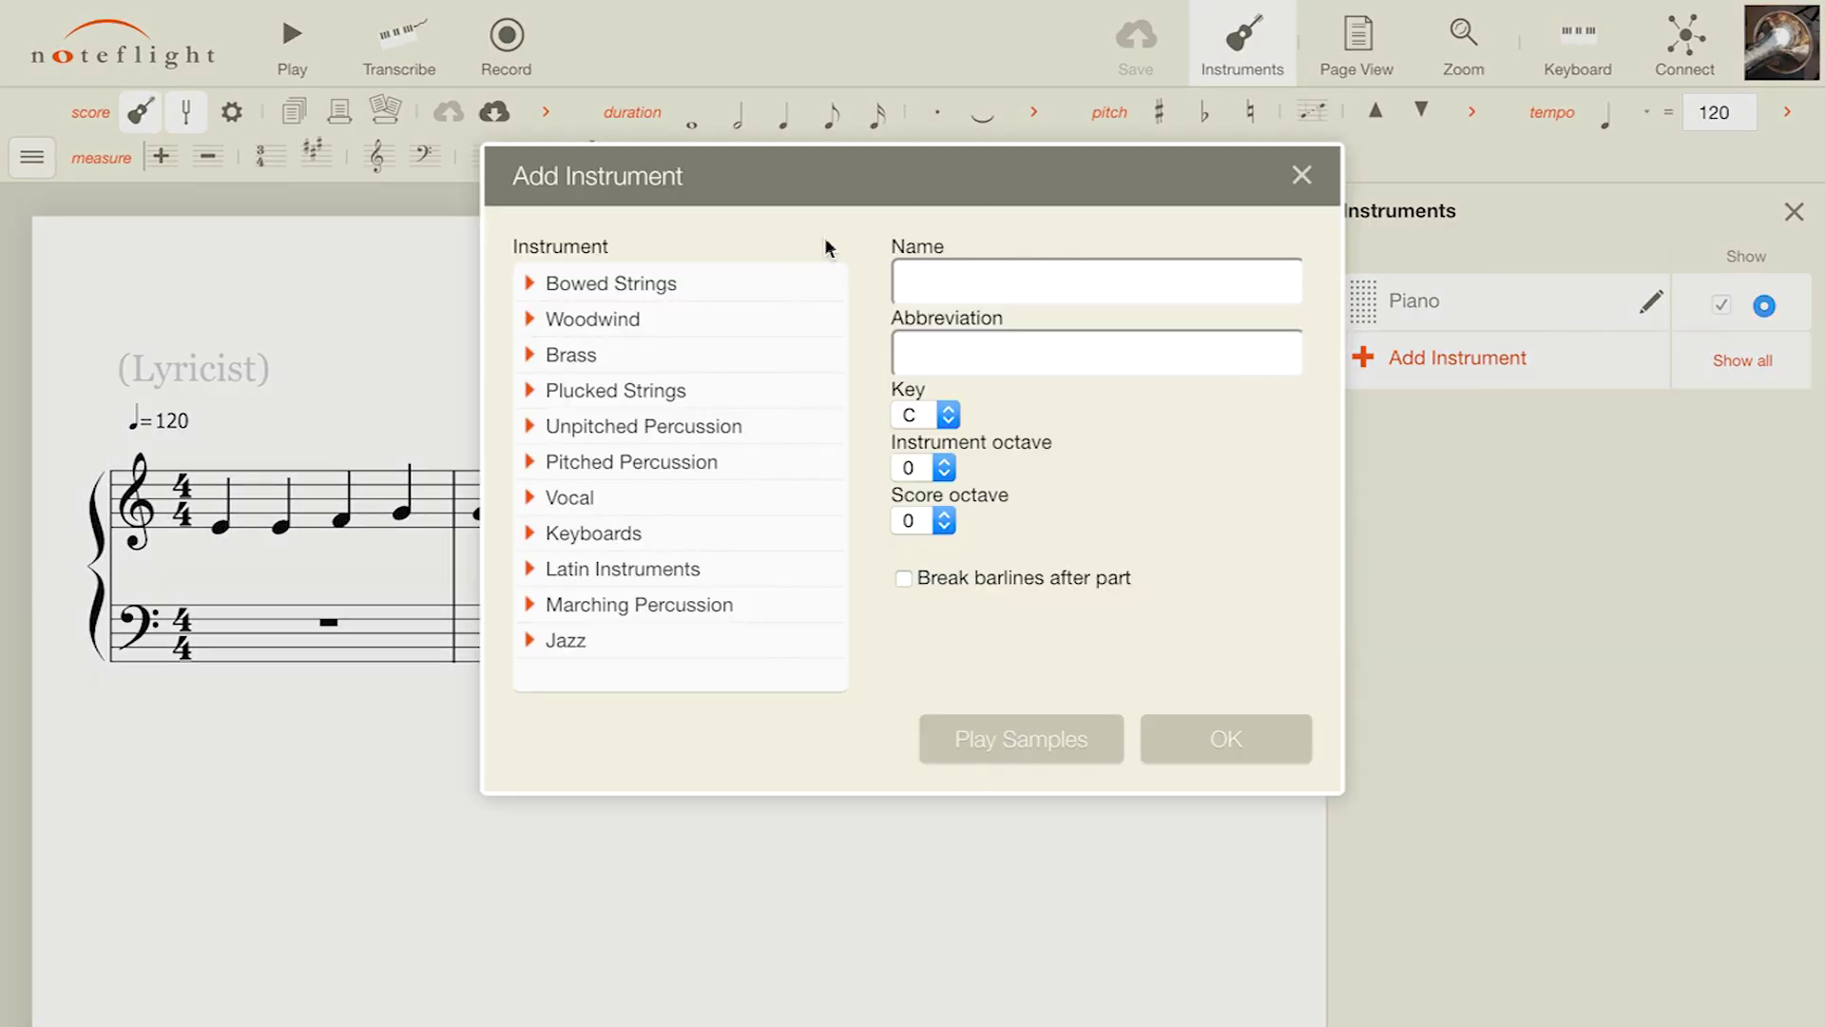
pyautogui.click(606, 285)
pyautogui.click(719, 559)
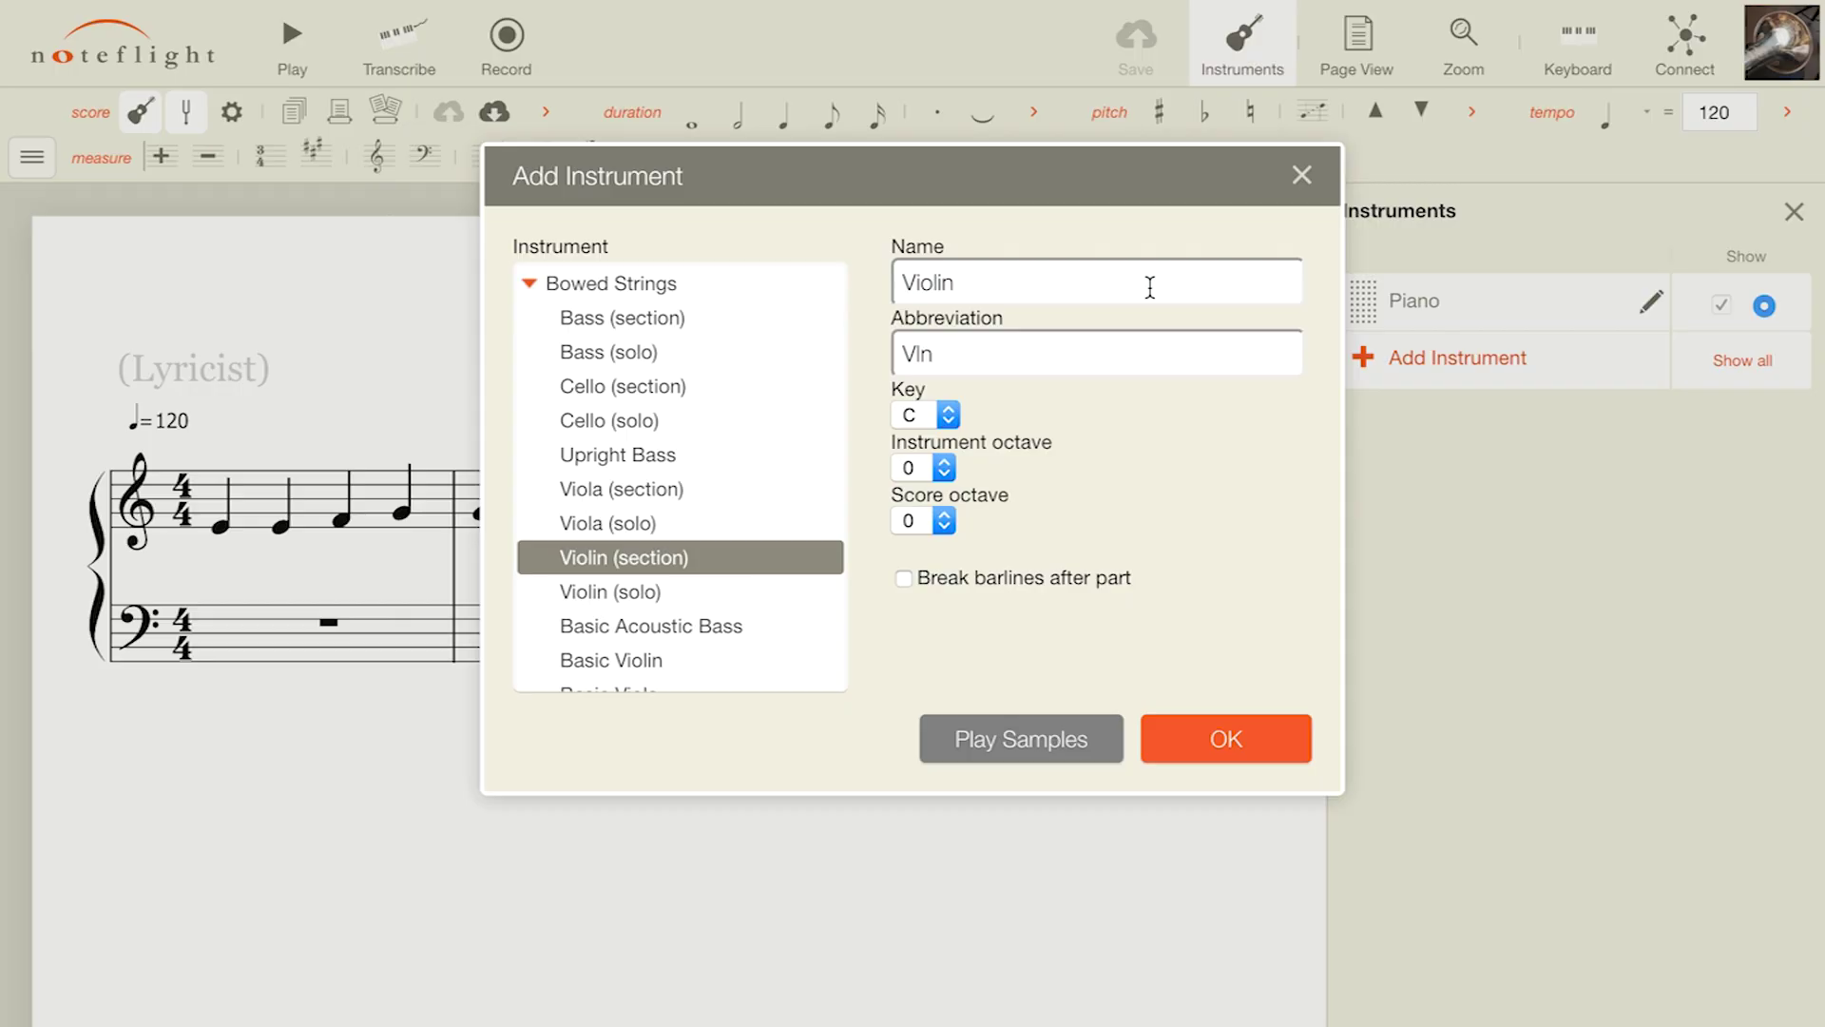
pyautogui.click(1075, 742)
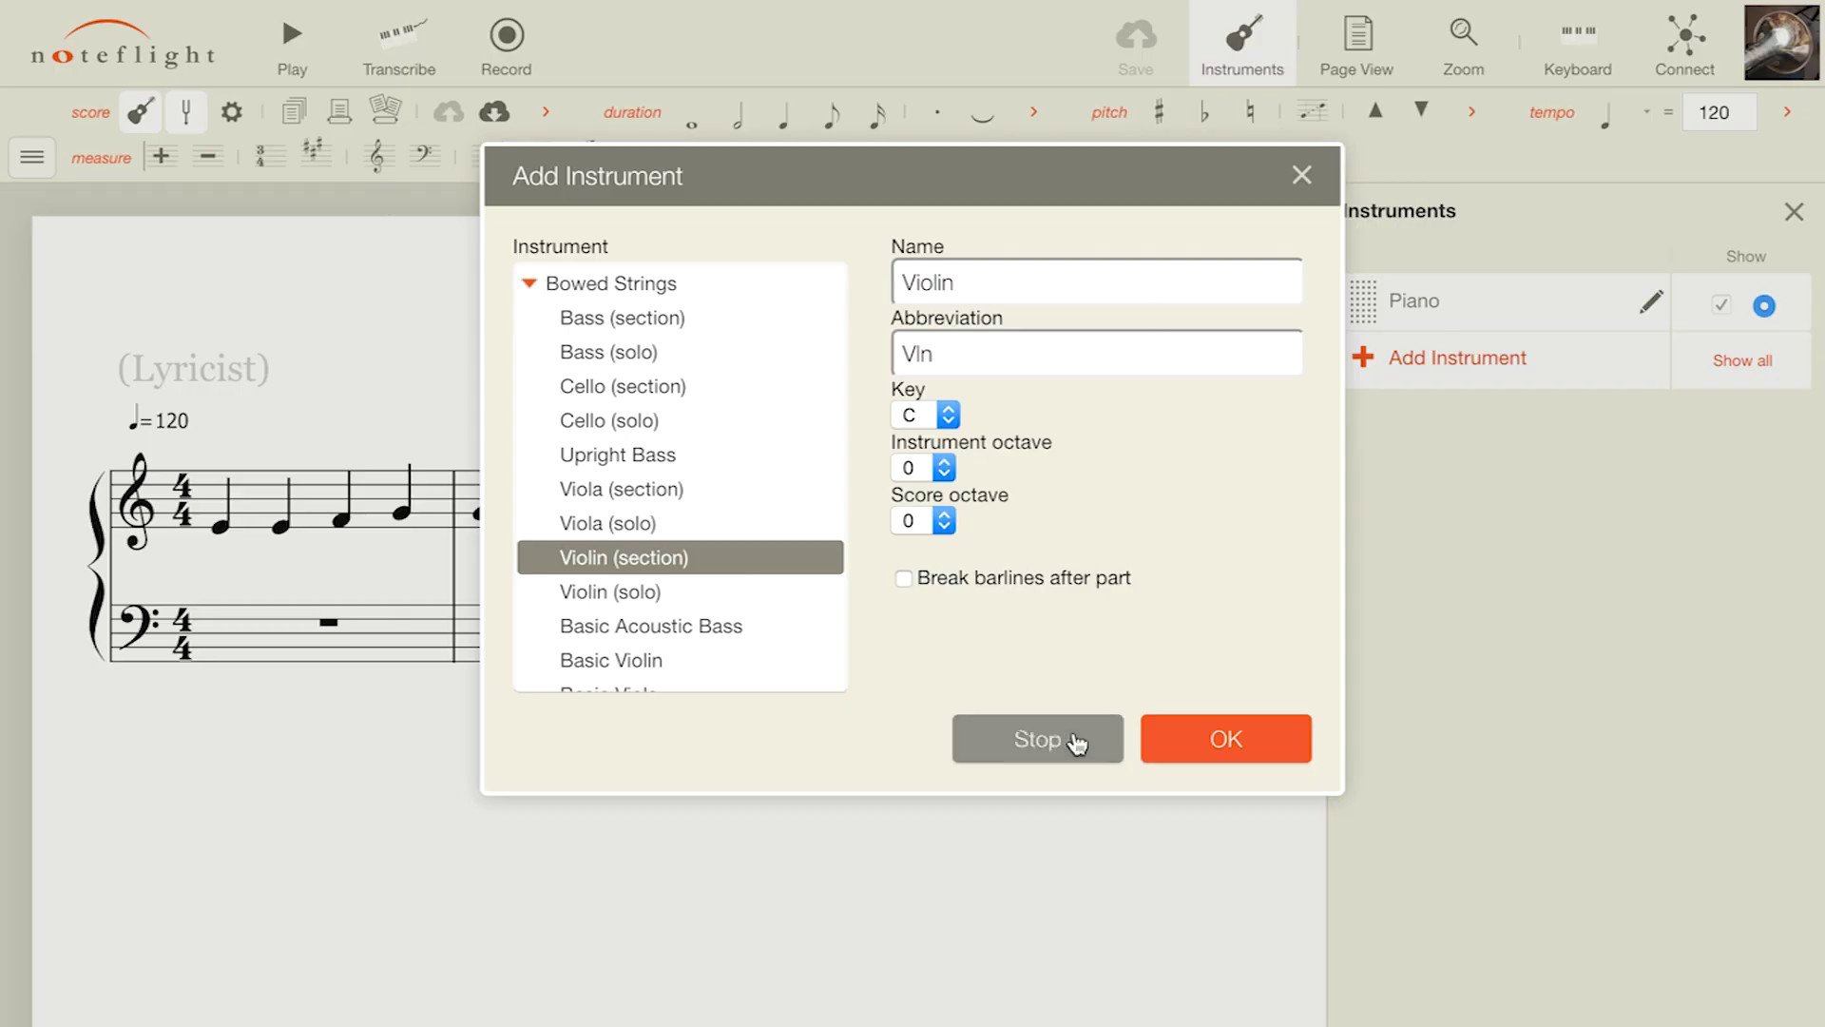
pyautogui.click(1073, 740)
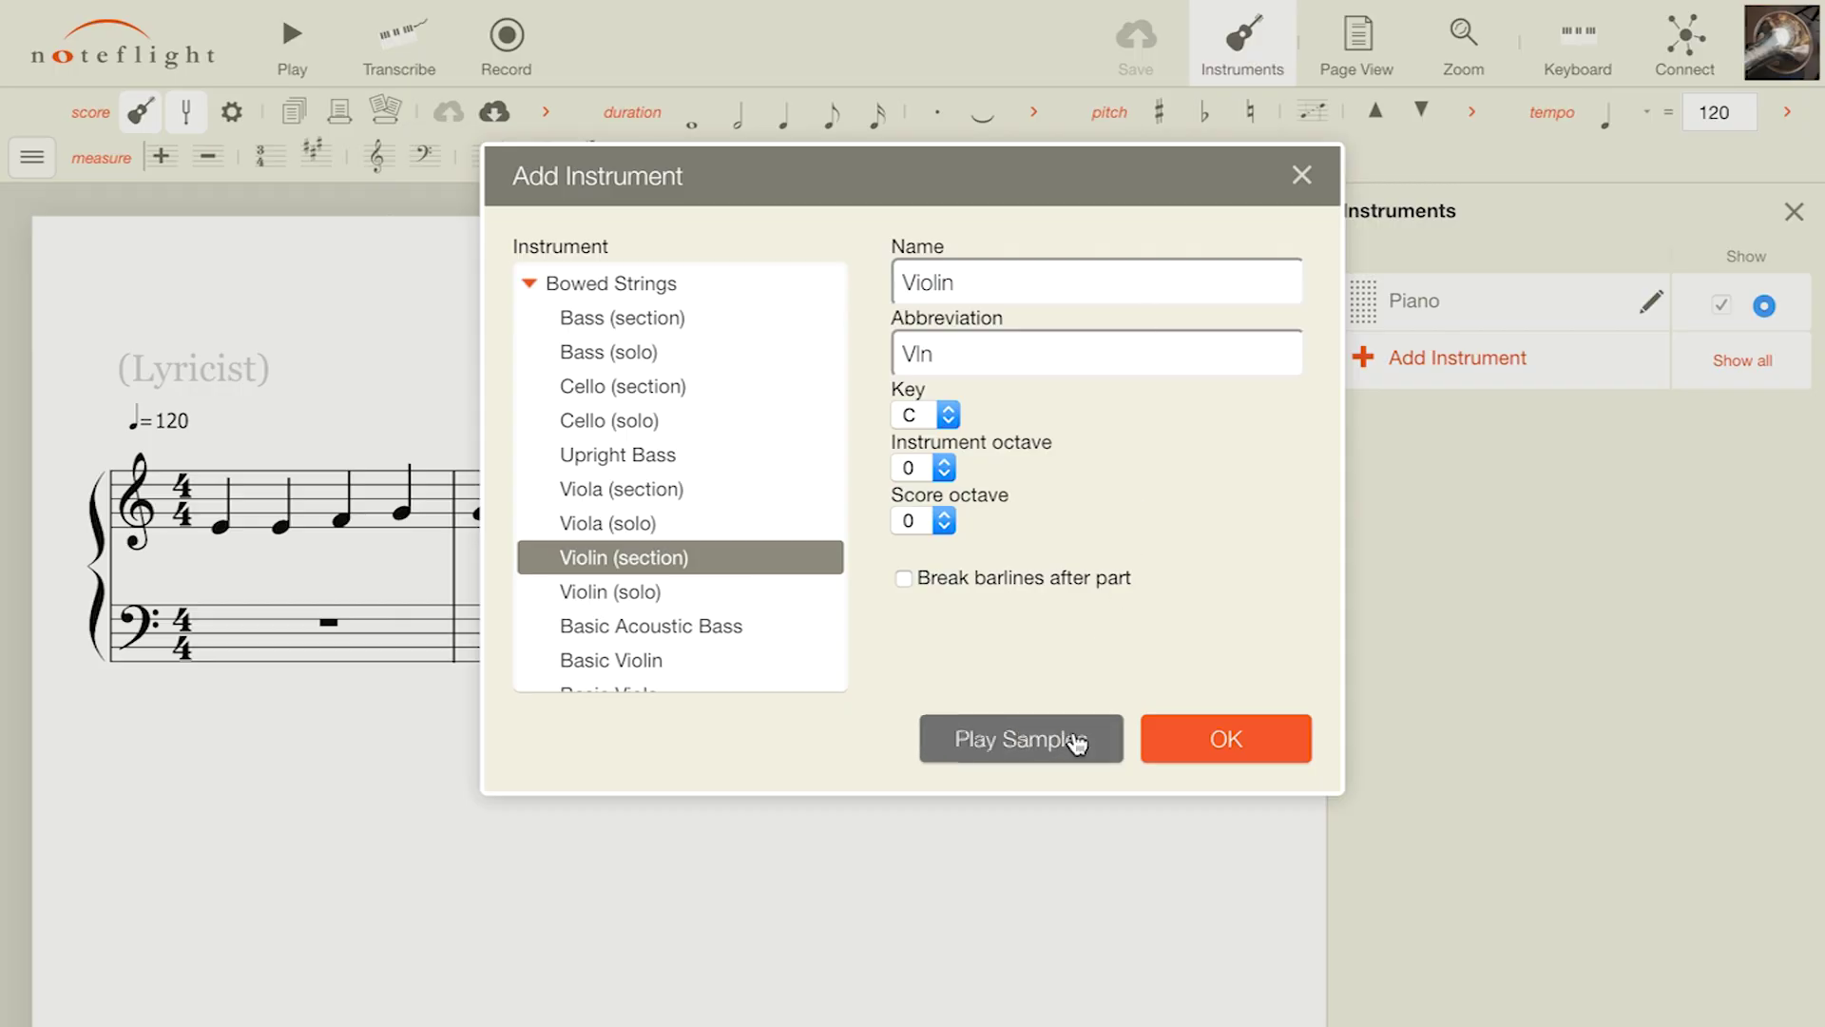
pyautogui.click(1157, 740)
pyautogui.click(323, 743)
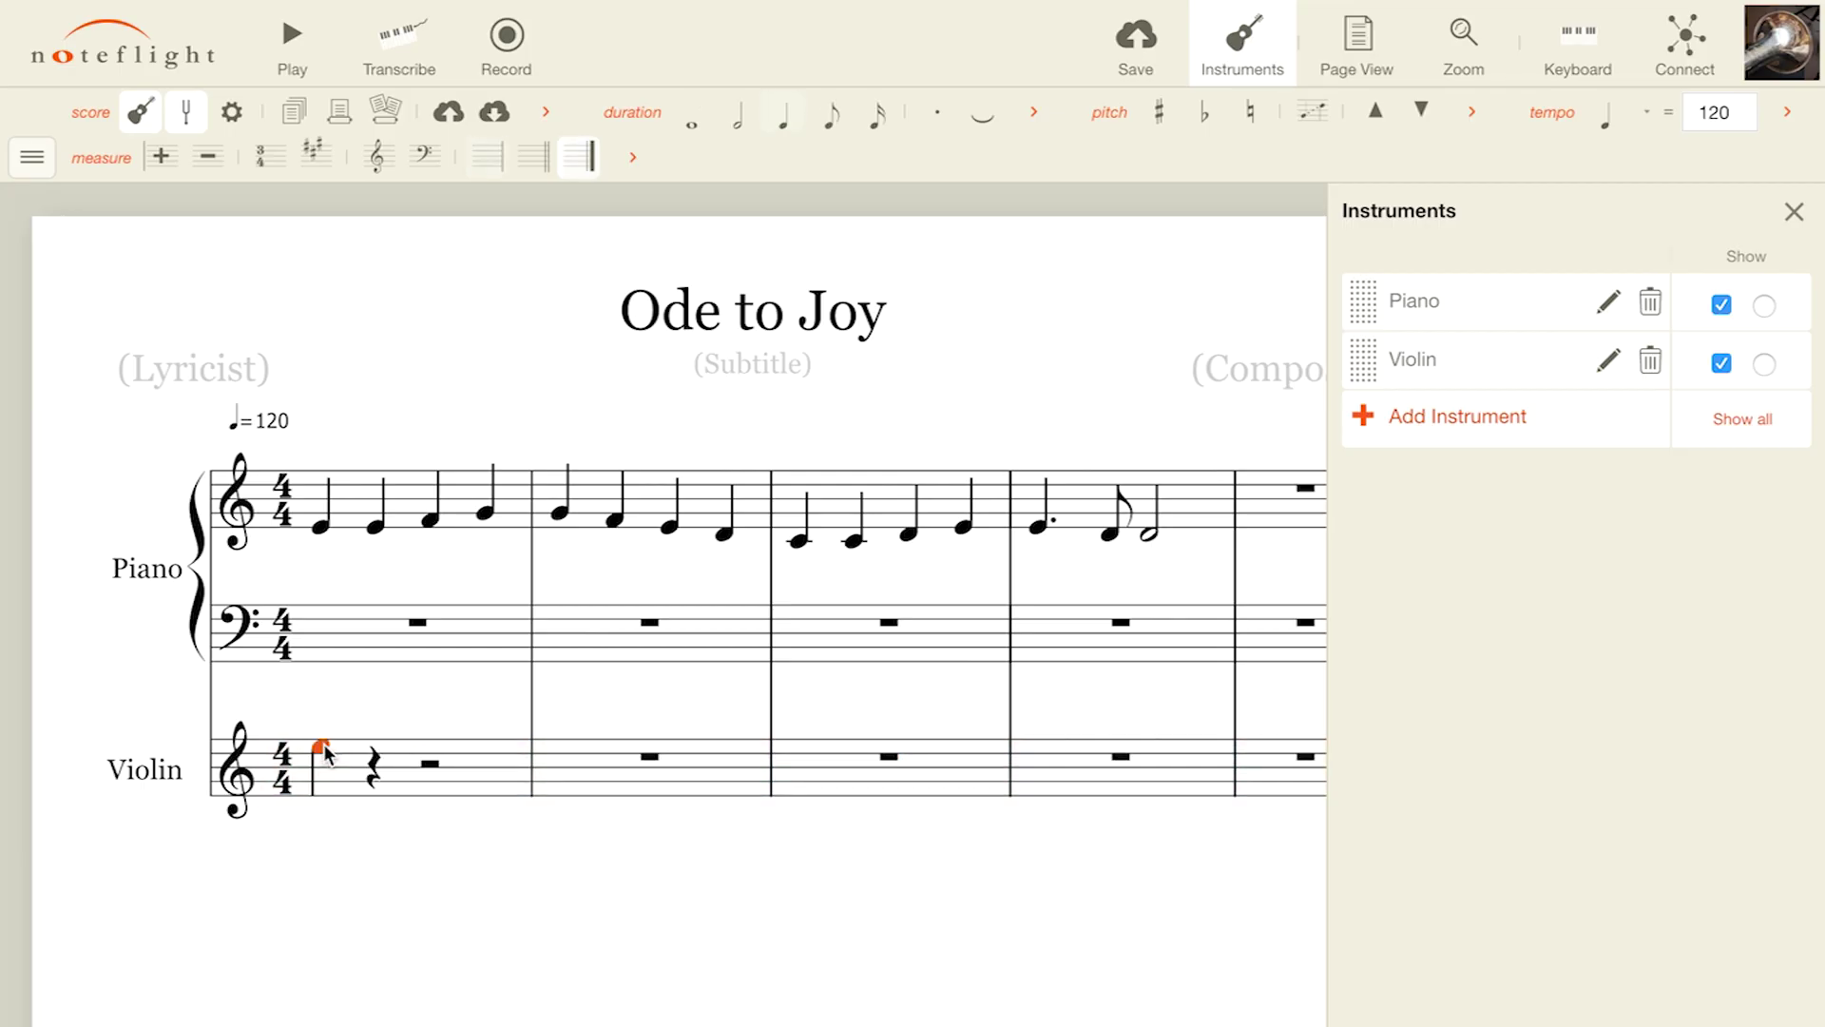
# Enter the melody on the violin: E E F G, G F E D, C C D E, dotted E, eighth D, half-note D.
pyautogui.press('e')
pyautogui.press('f')
pyautogui.press('g')
pyautogui.press('g')
pyautogui.press('f')
pyautogui.press('e')
pyautogui.press('d')
pyautogui.press('c')
pyautogui.press('c')
pyautogui.press('d')
pyautogui.press('e')
pyautogui.press('e')
pyautogui.press('.')
pyautogui.press('d')
pyautogui.press('4')
pyautogui.press('d')
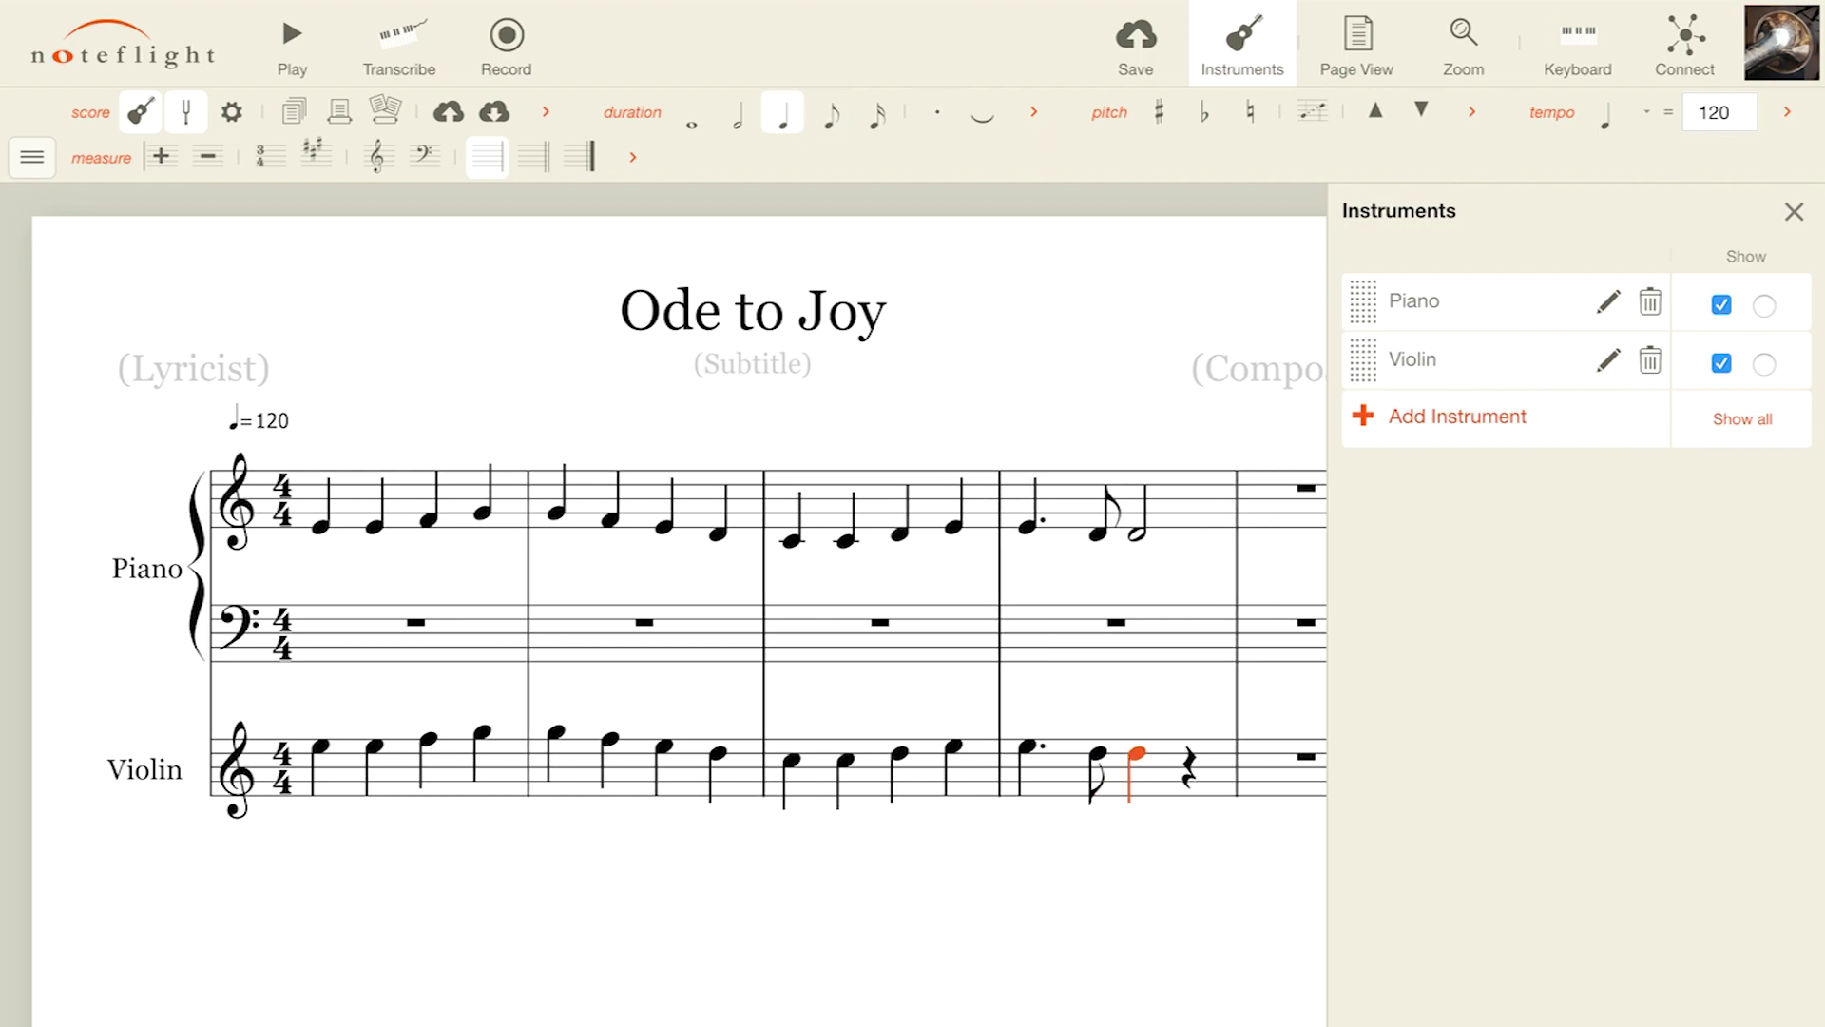
pyautogui.press('6')
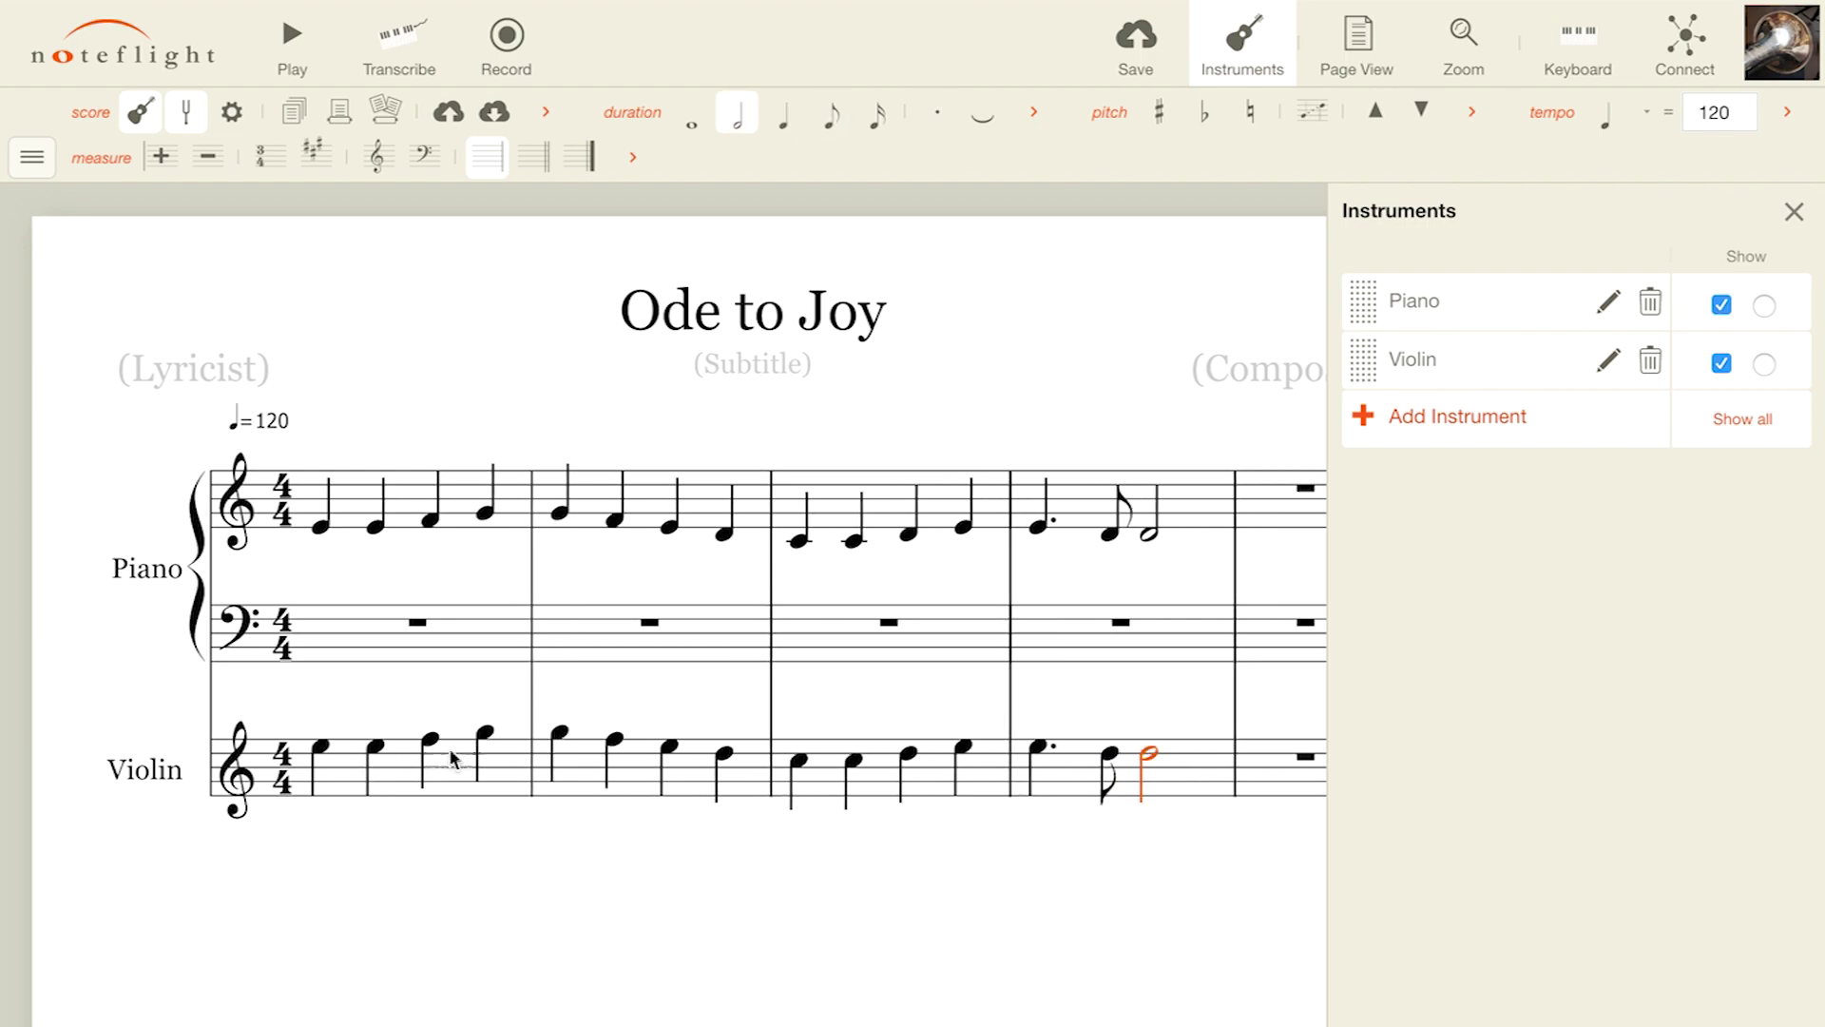
# Move the Violin staff above the Piano, show all instruments, and close the instruments list.
pyautogui.click(1610, 361)
pyautogui.press('Escape')
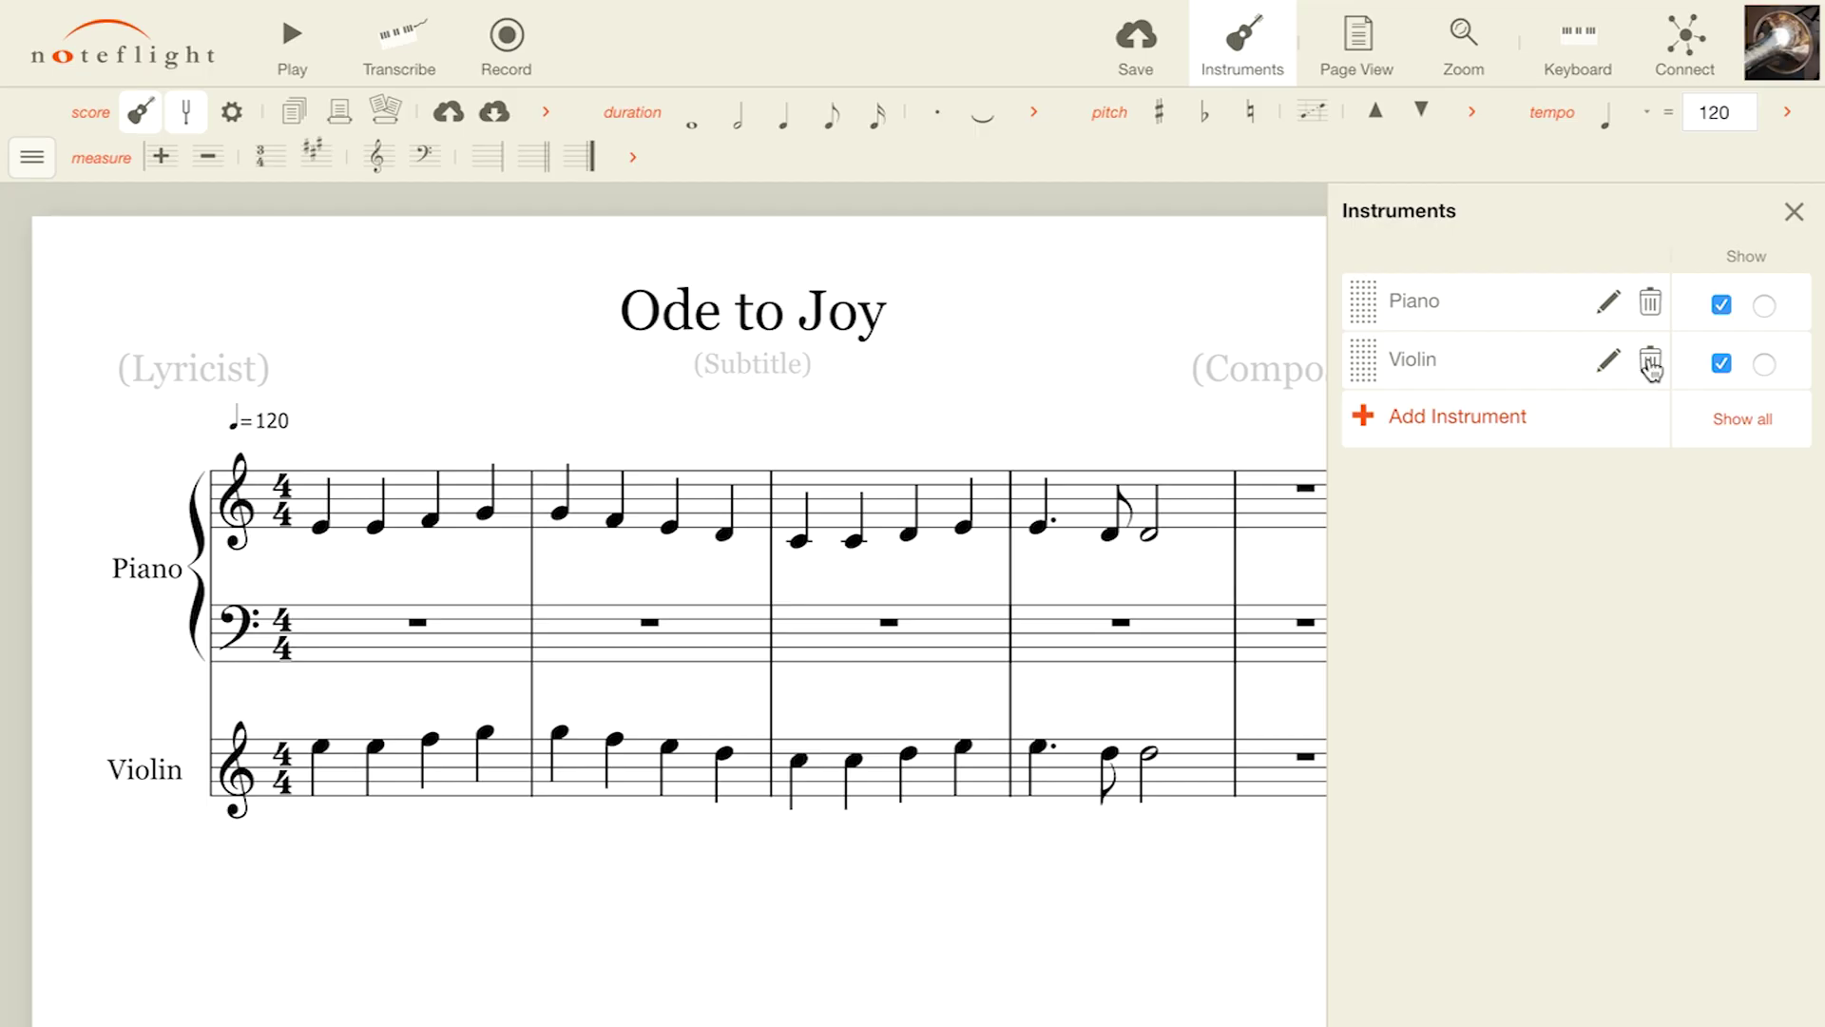
pyautogui.moveTo(1356, 358); pyautogui.dragTo(1357, 291)
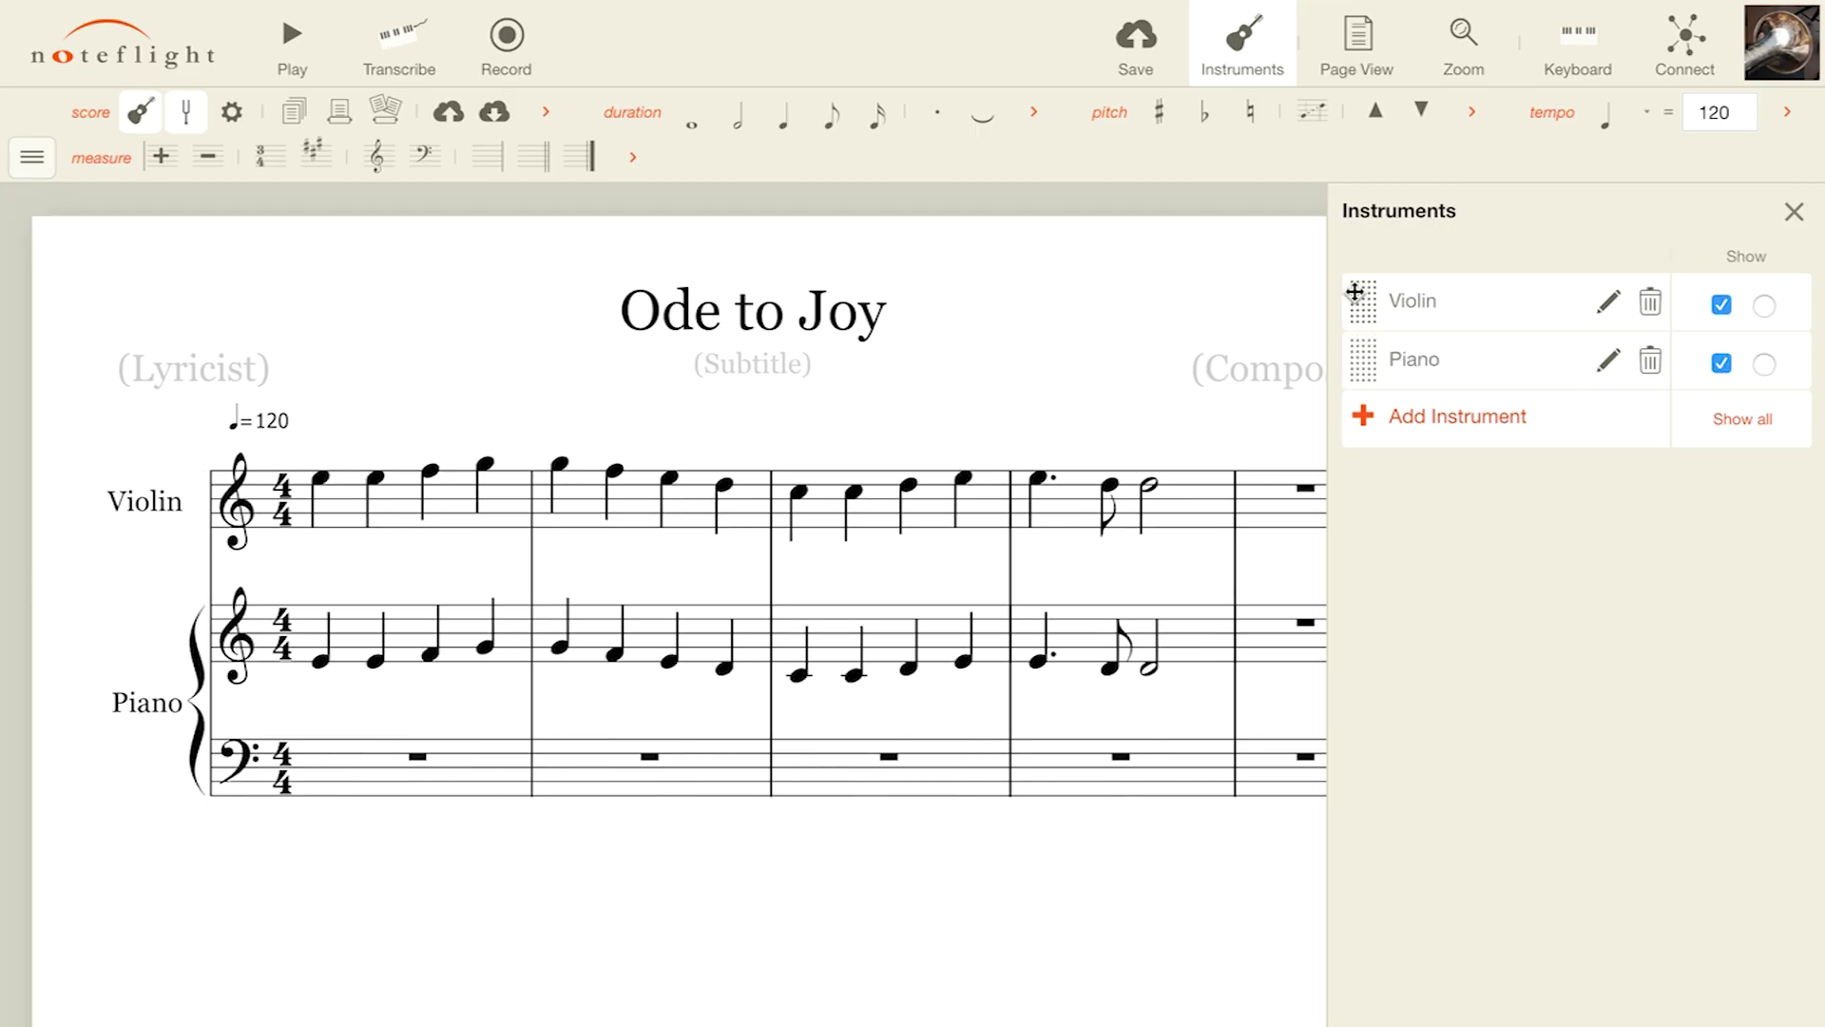
pyautogui.click(1722, 304)
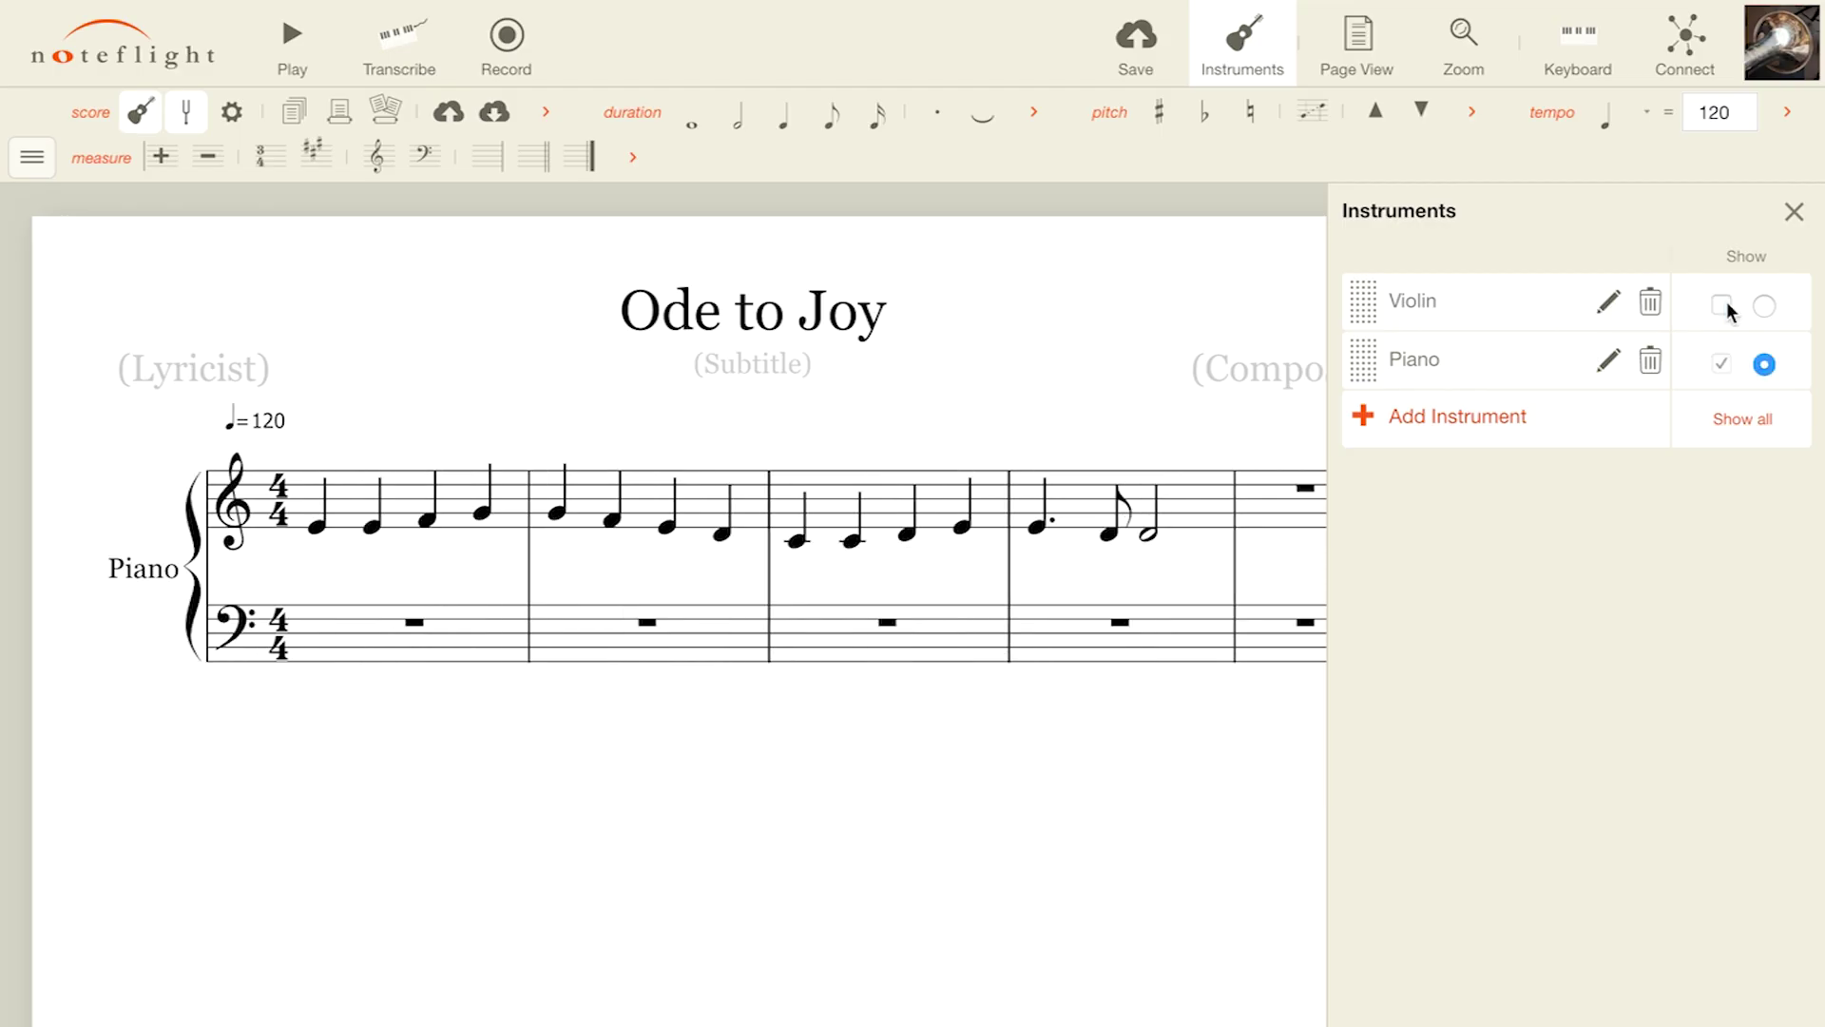
pyautogui.click(1765, 306)
pyautogui.click(1754, 420)
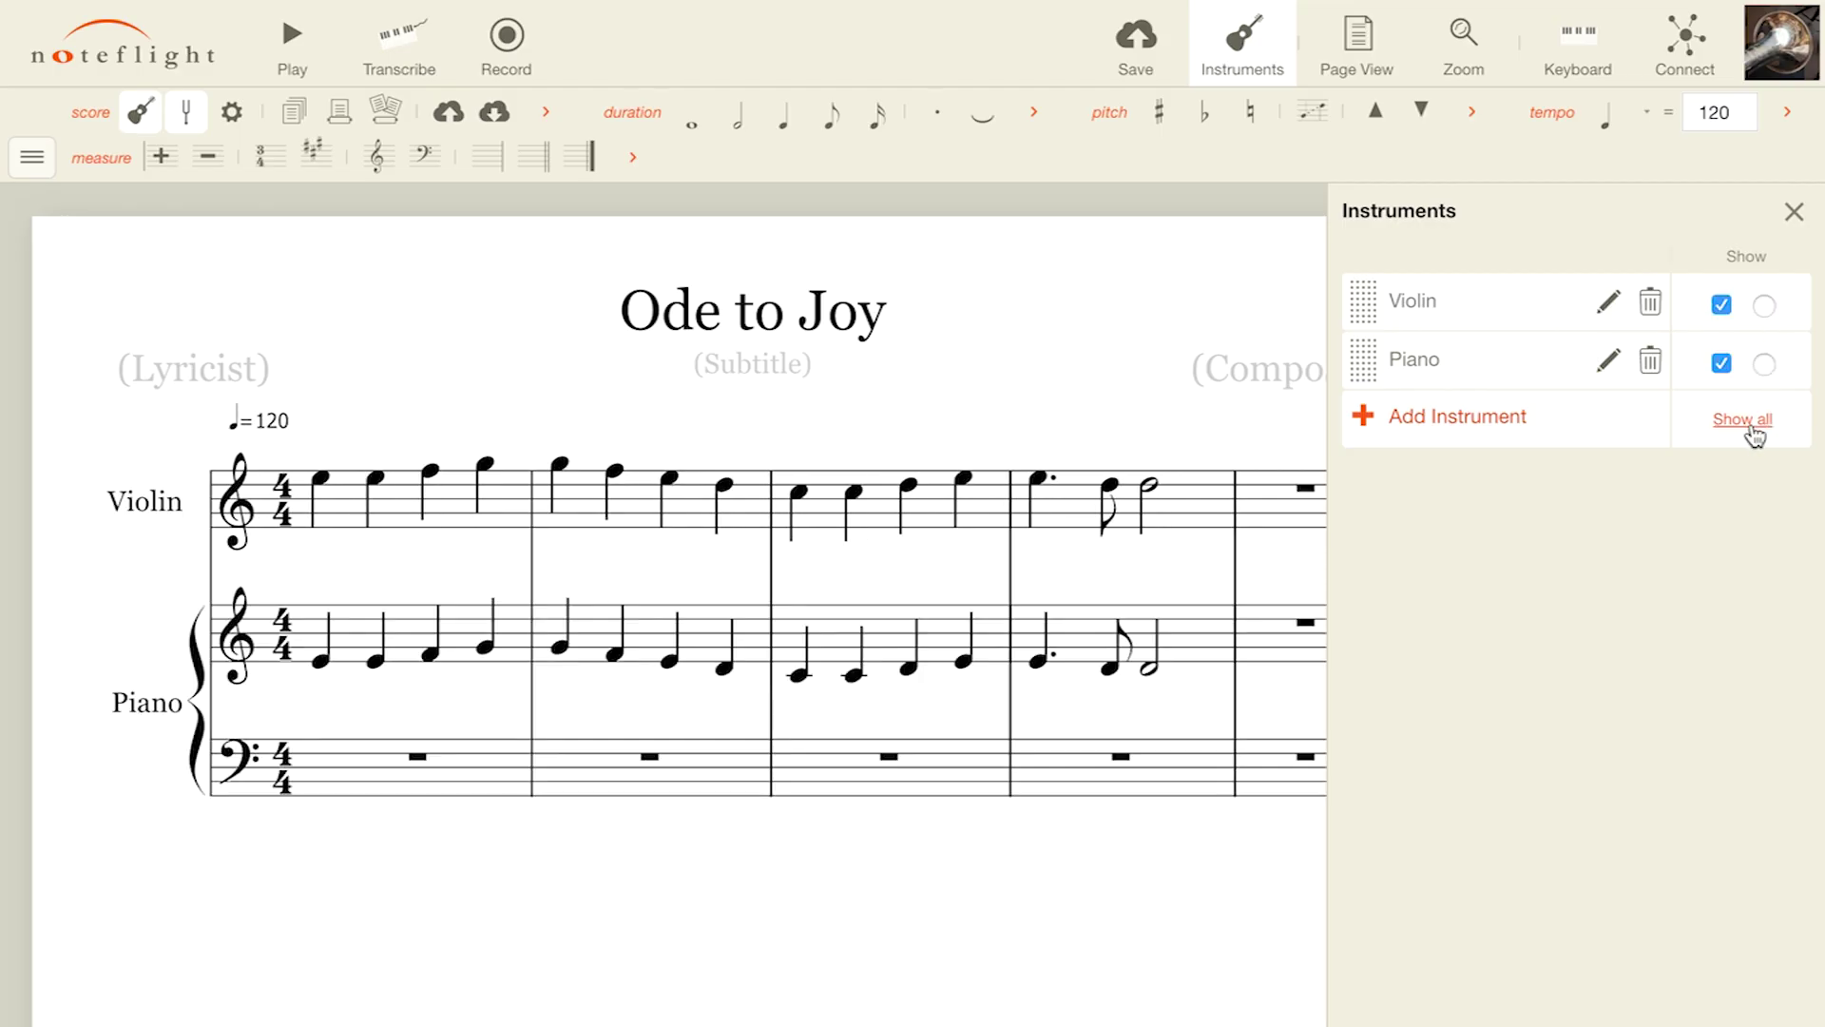
pyautogui.click(1793, 213)
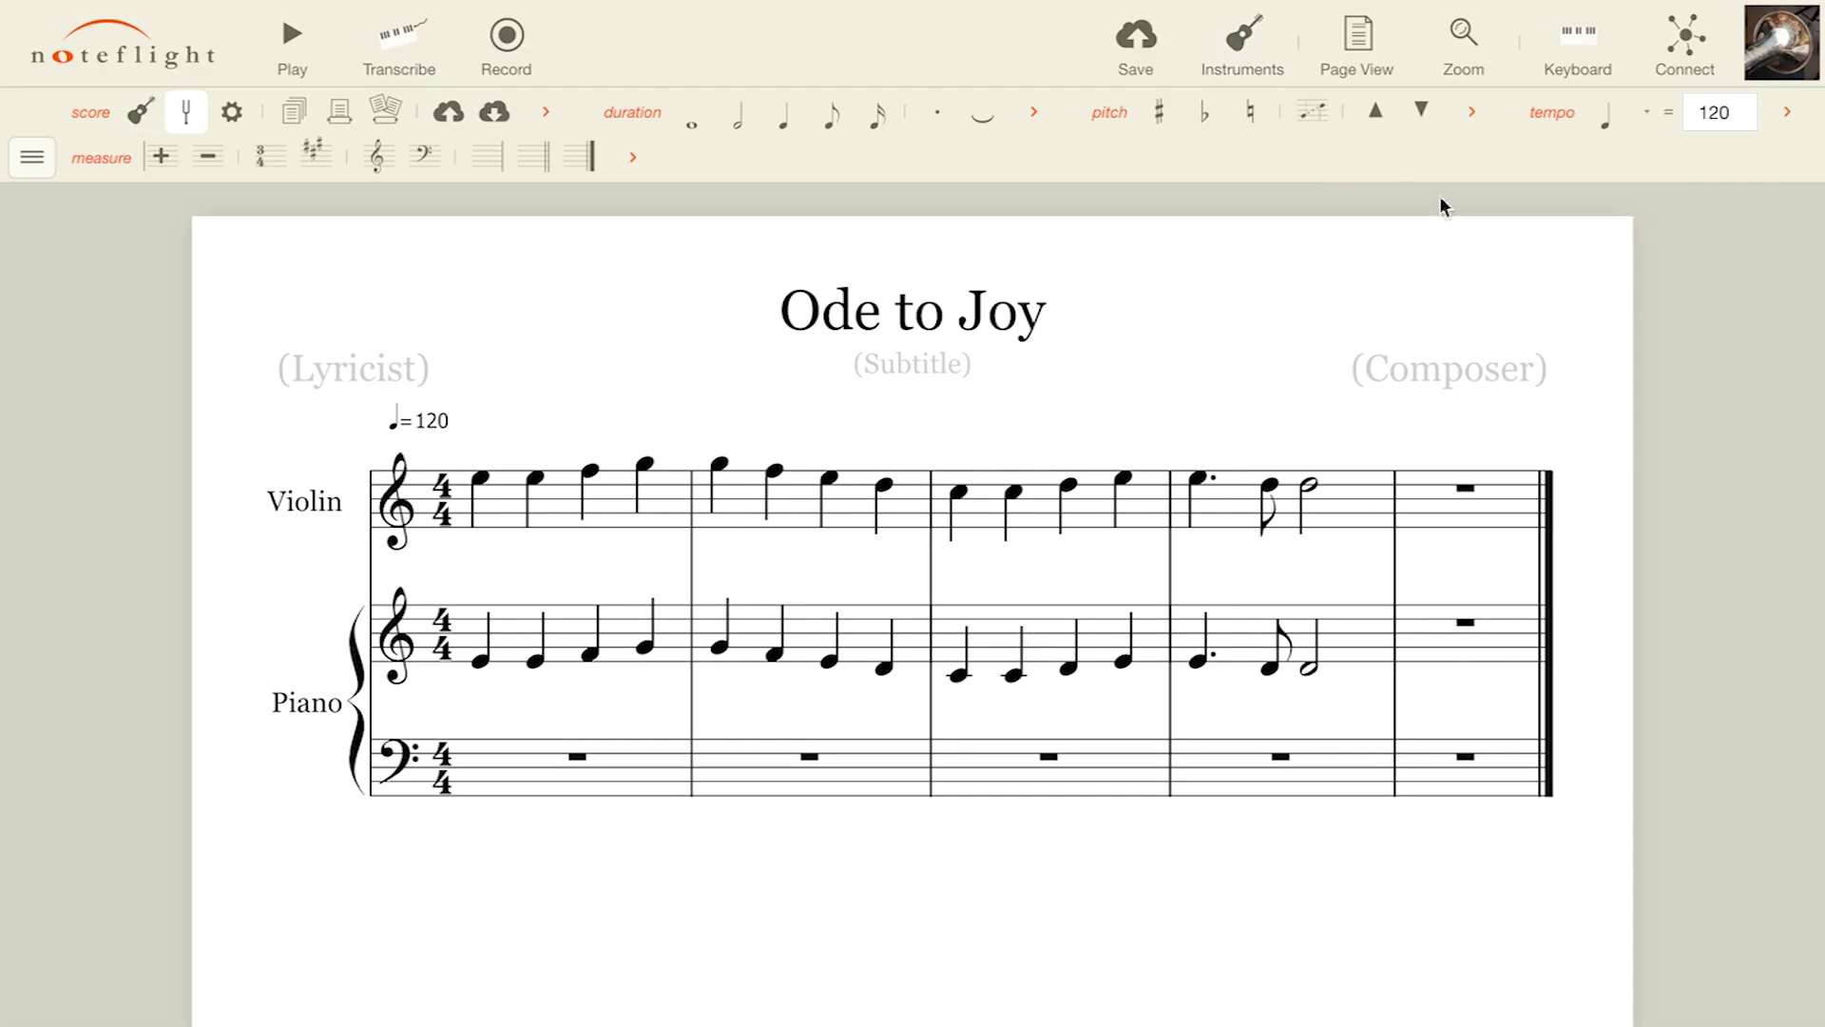
# Try Strip, Flow and Perform views, return to Page View, and zoom the score to 155%.
pyautogui.click(1377, 63)
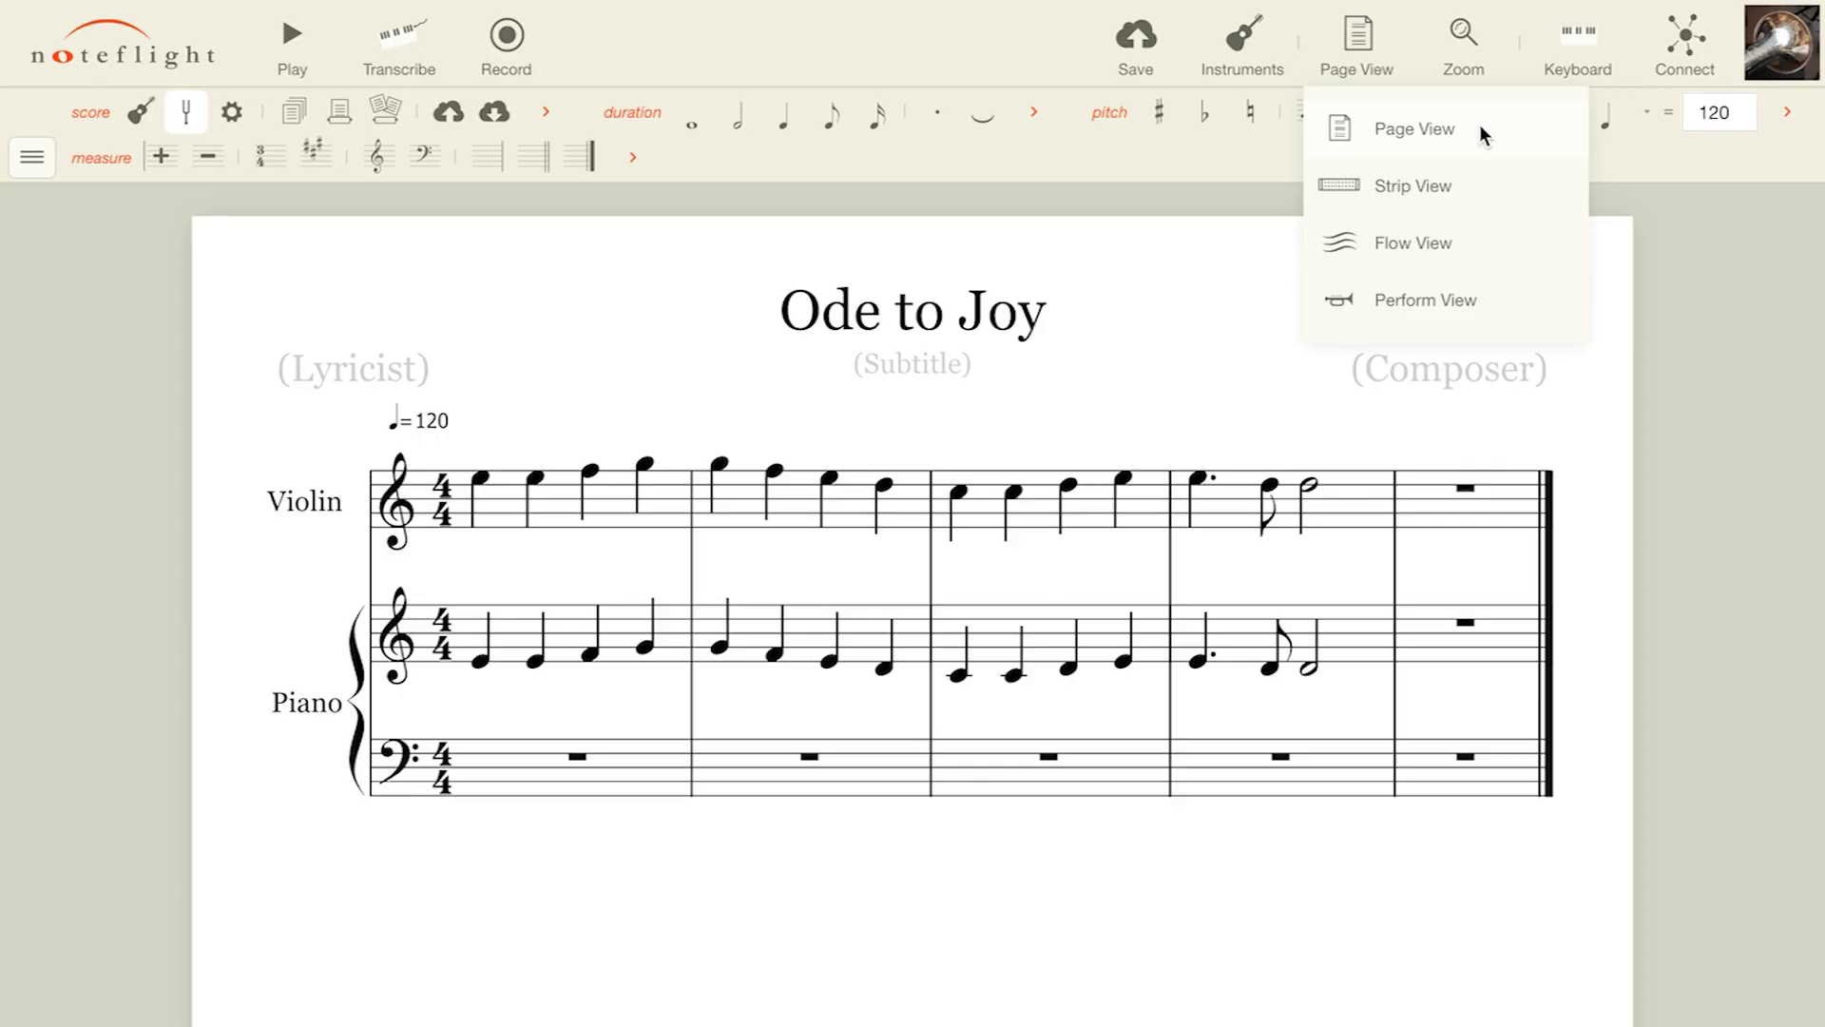
pyautogui.click(1496, 185)
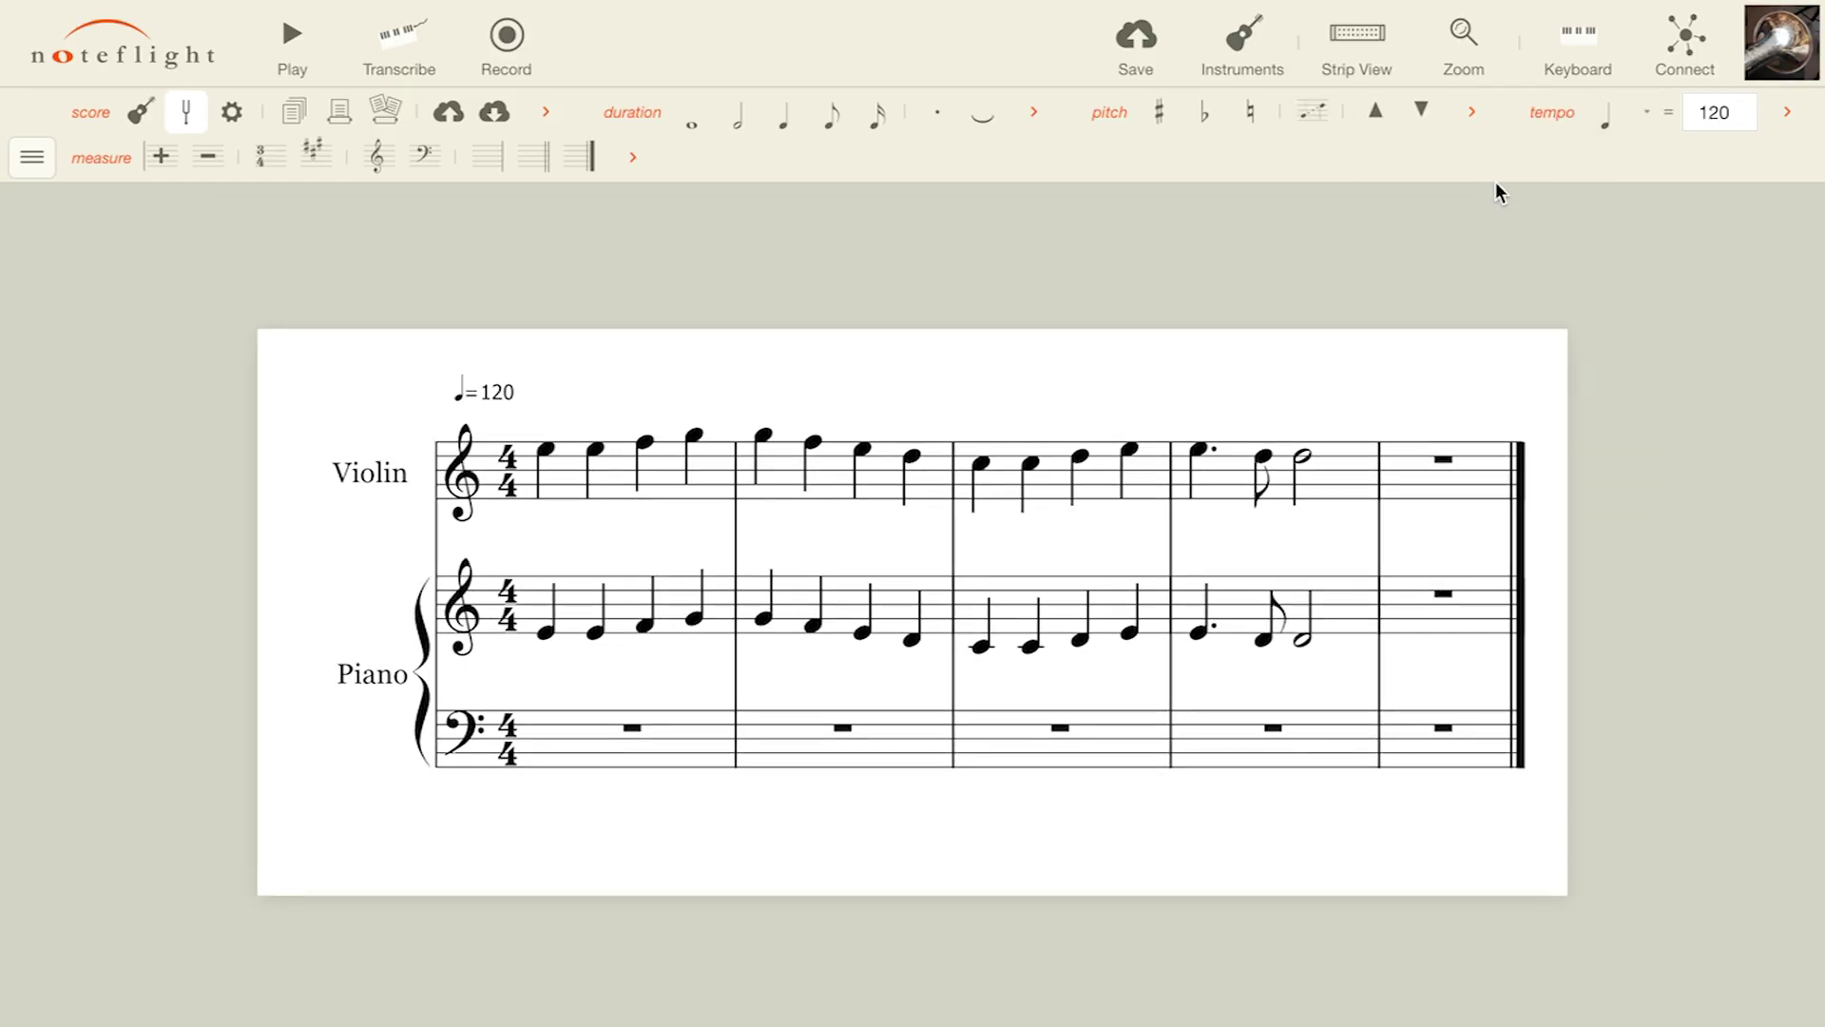
pyautogui.click(1372, 69)
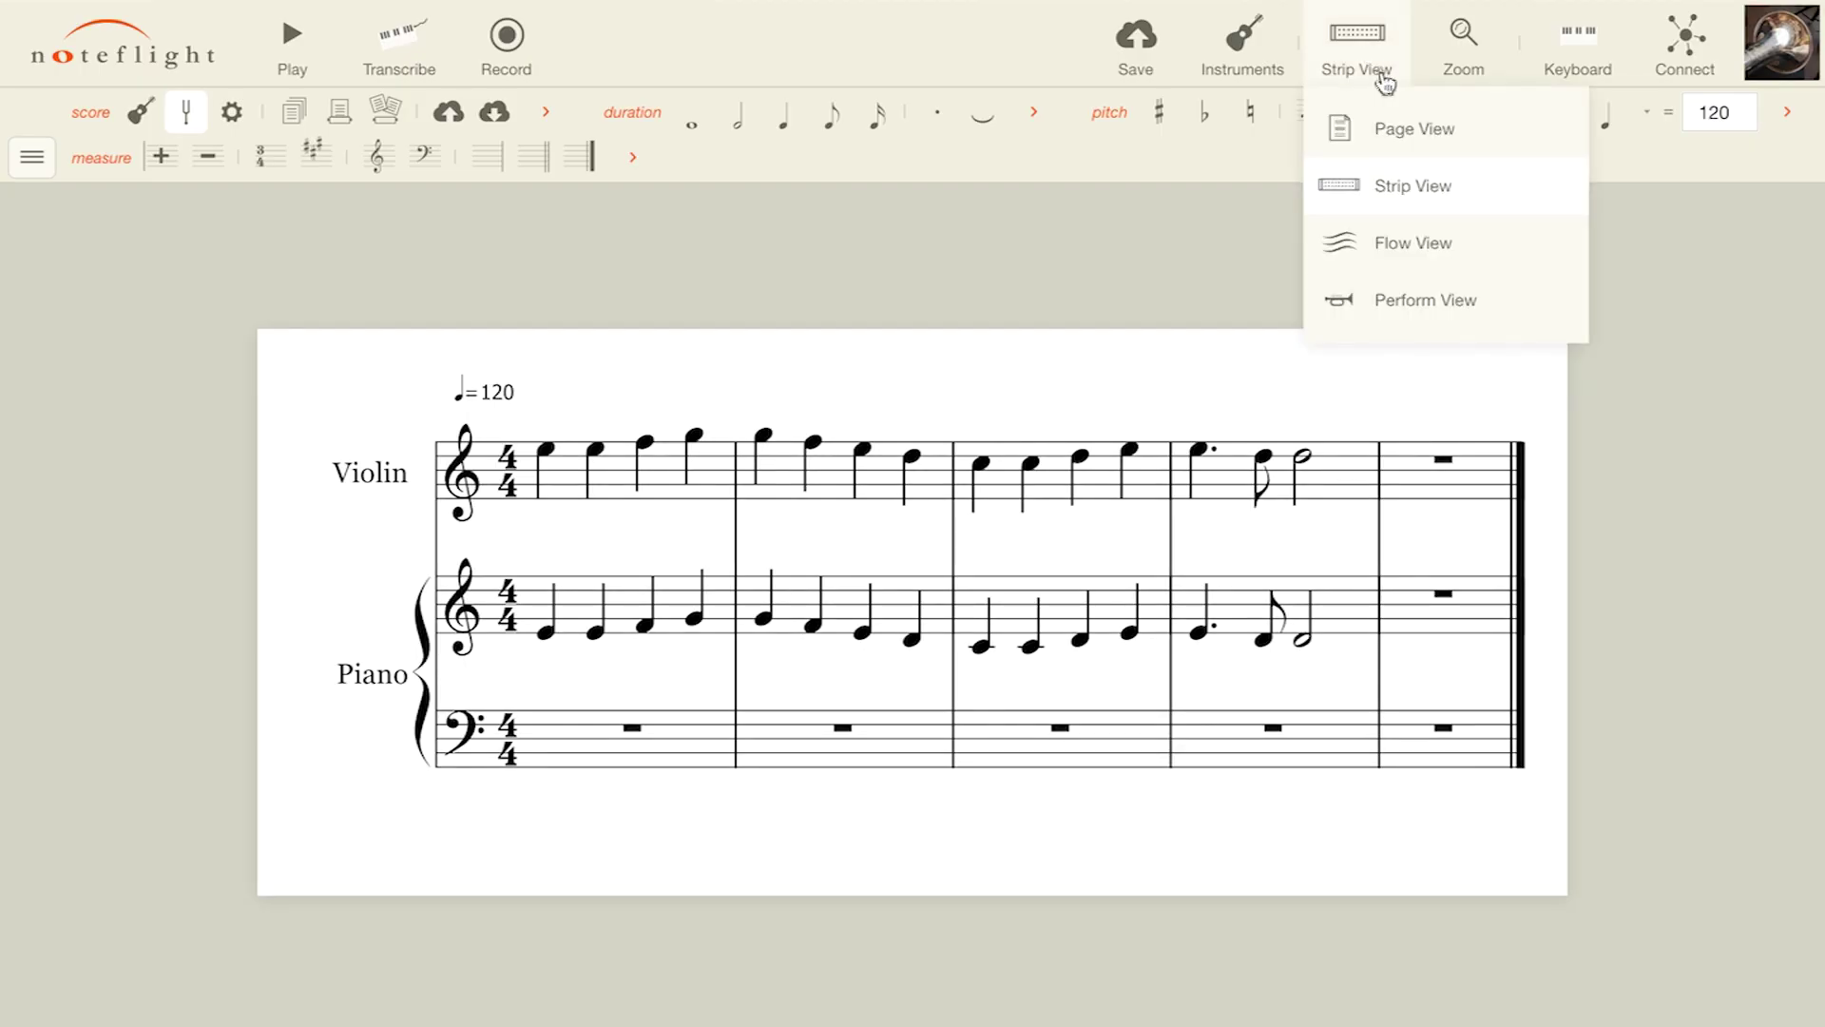
pyautogui.click(1502, 237)
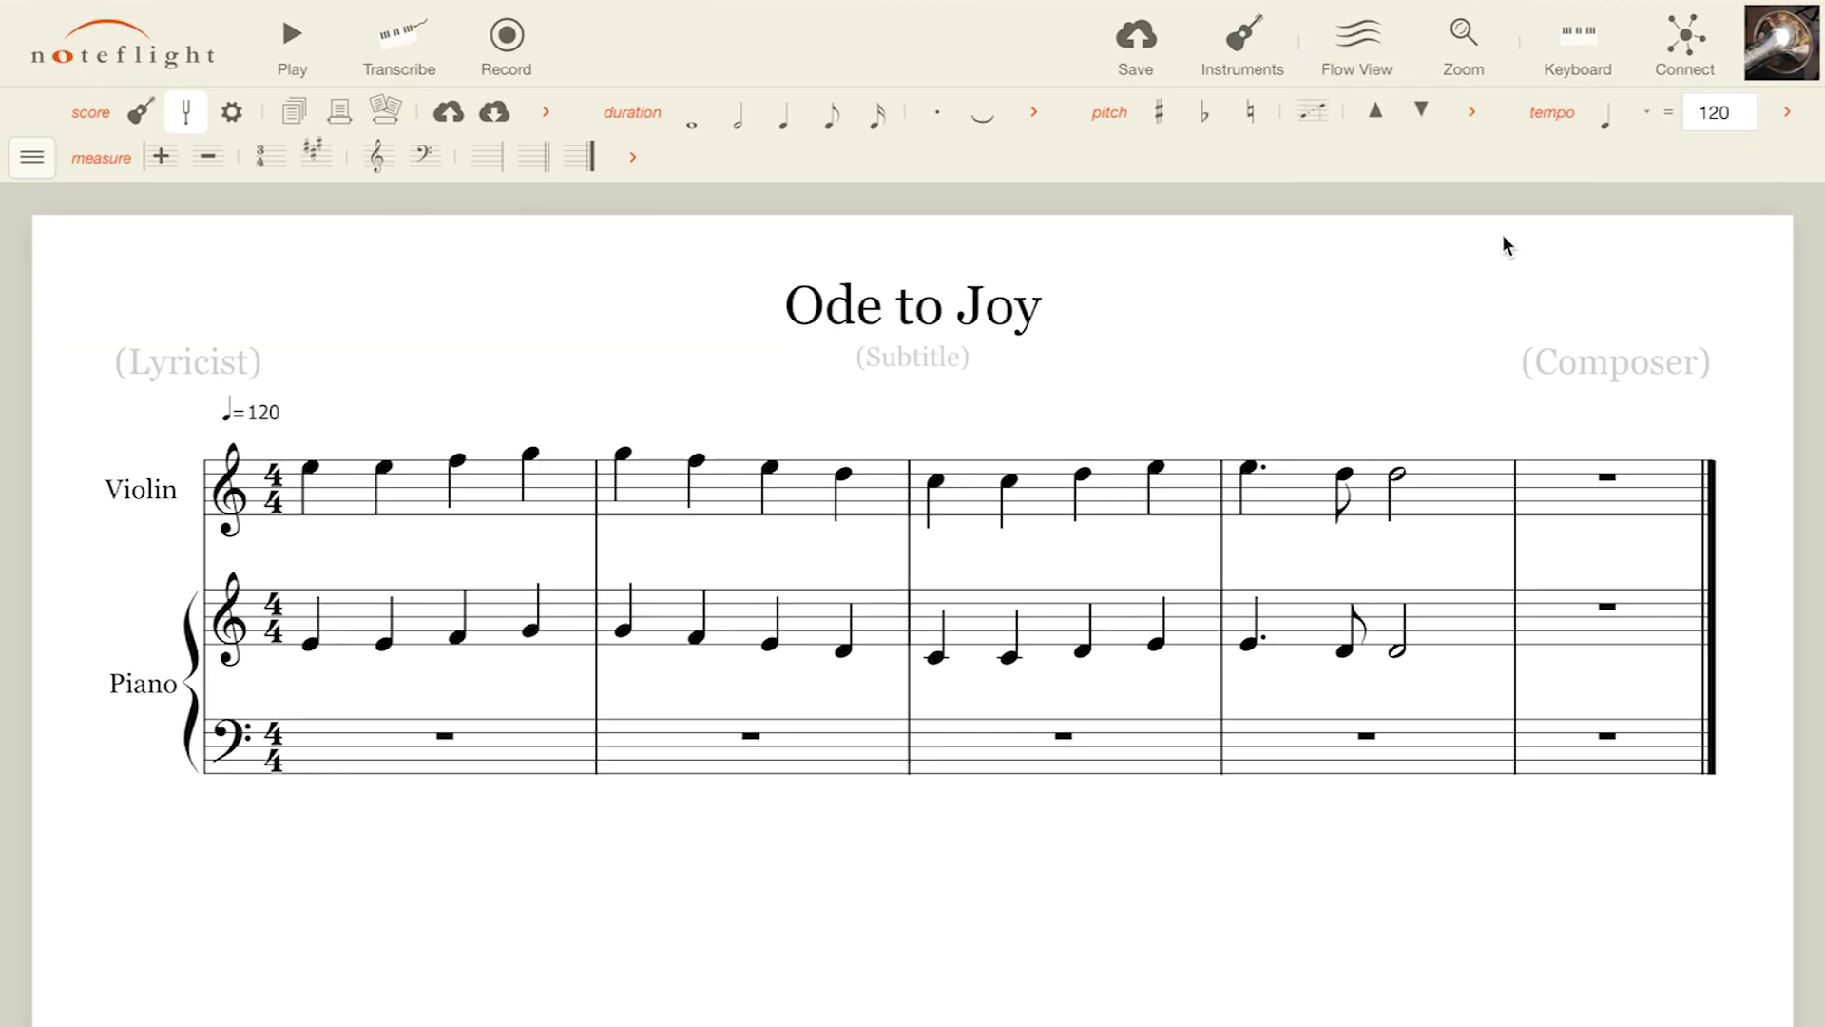
pyautogui.click(1359, 43)
pyautogui.click(1507, 303)
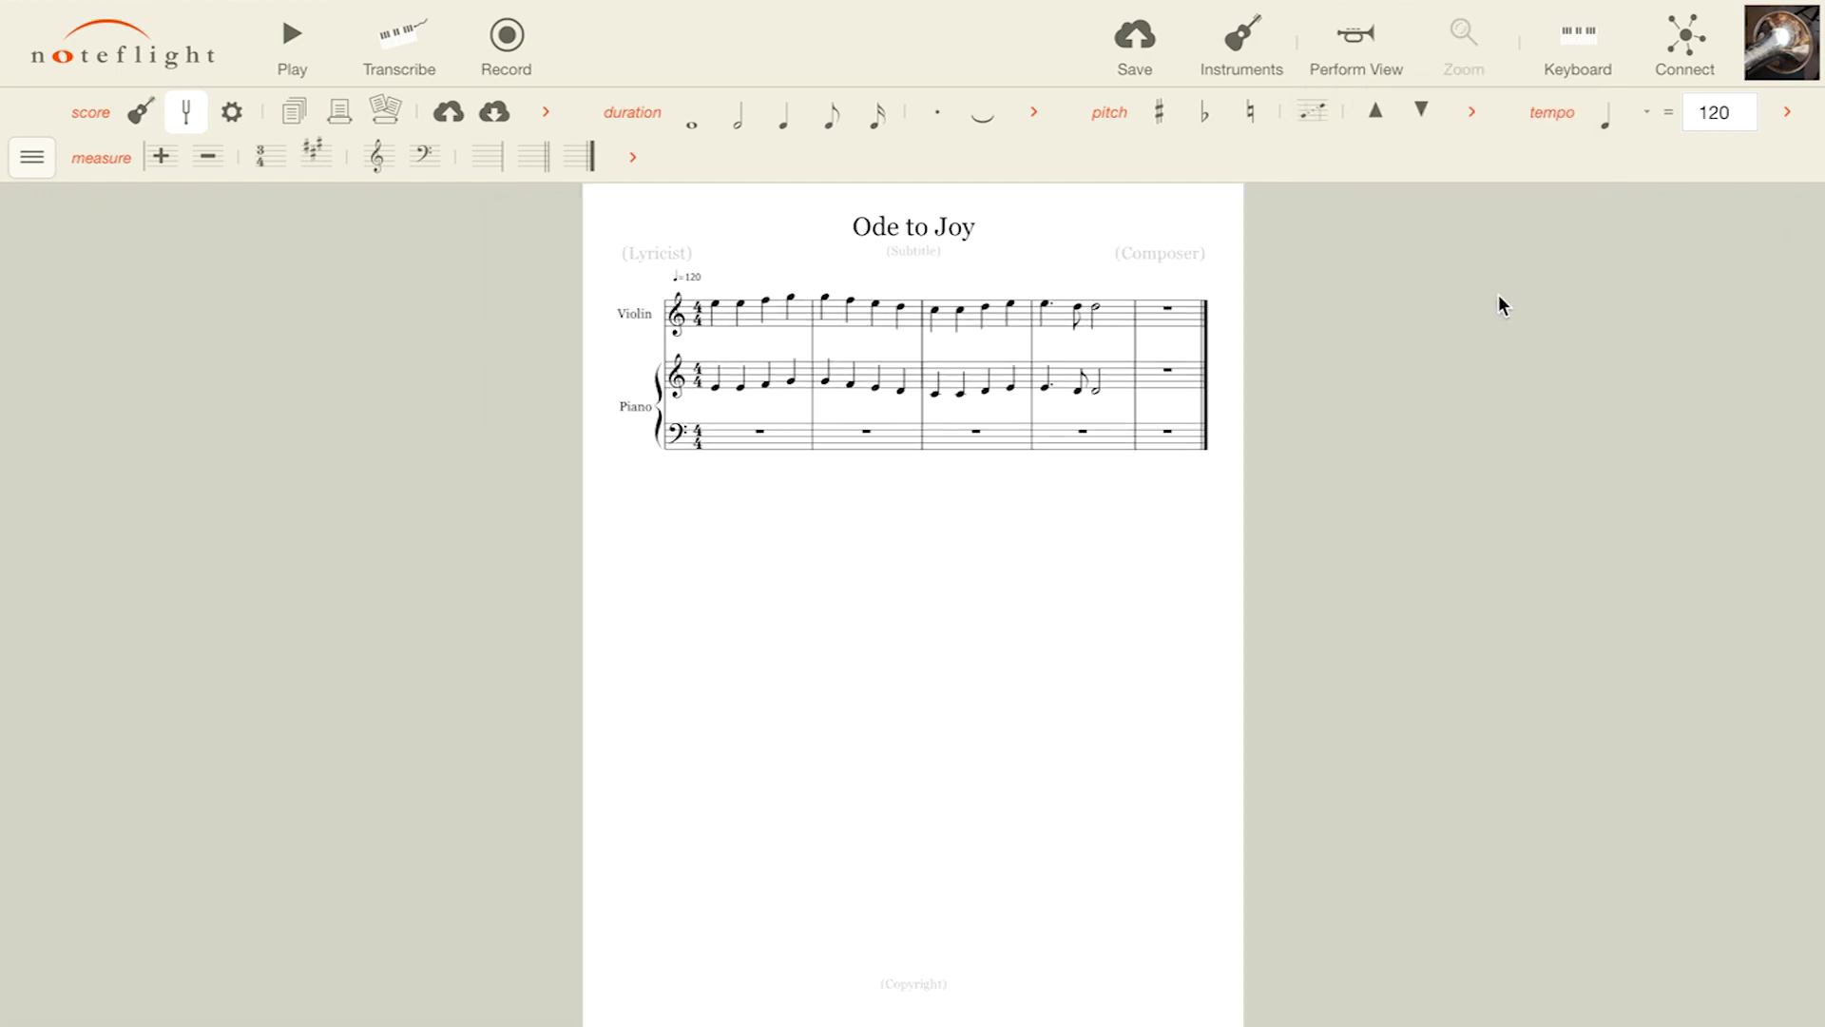
pyautogui.click(1369, 48)
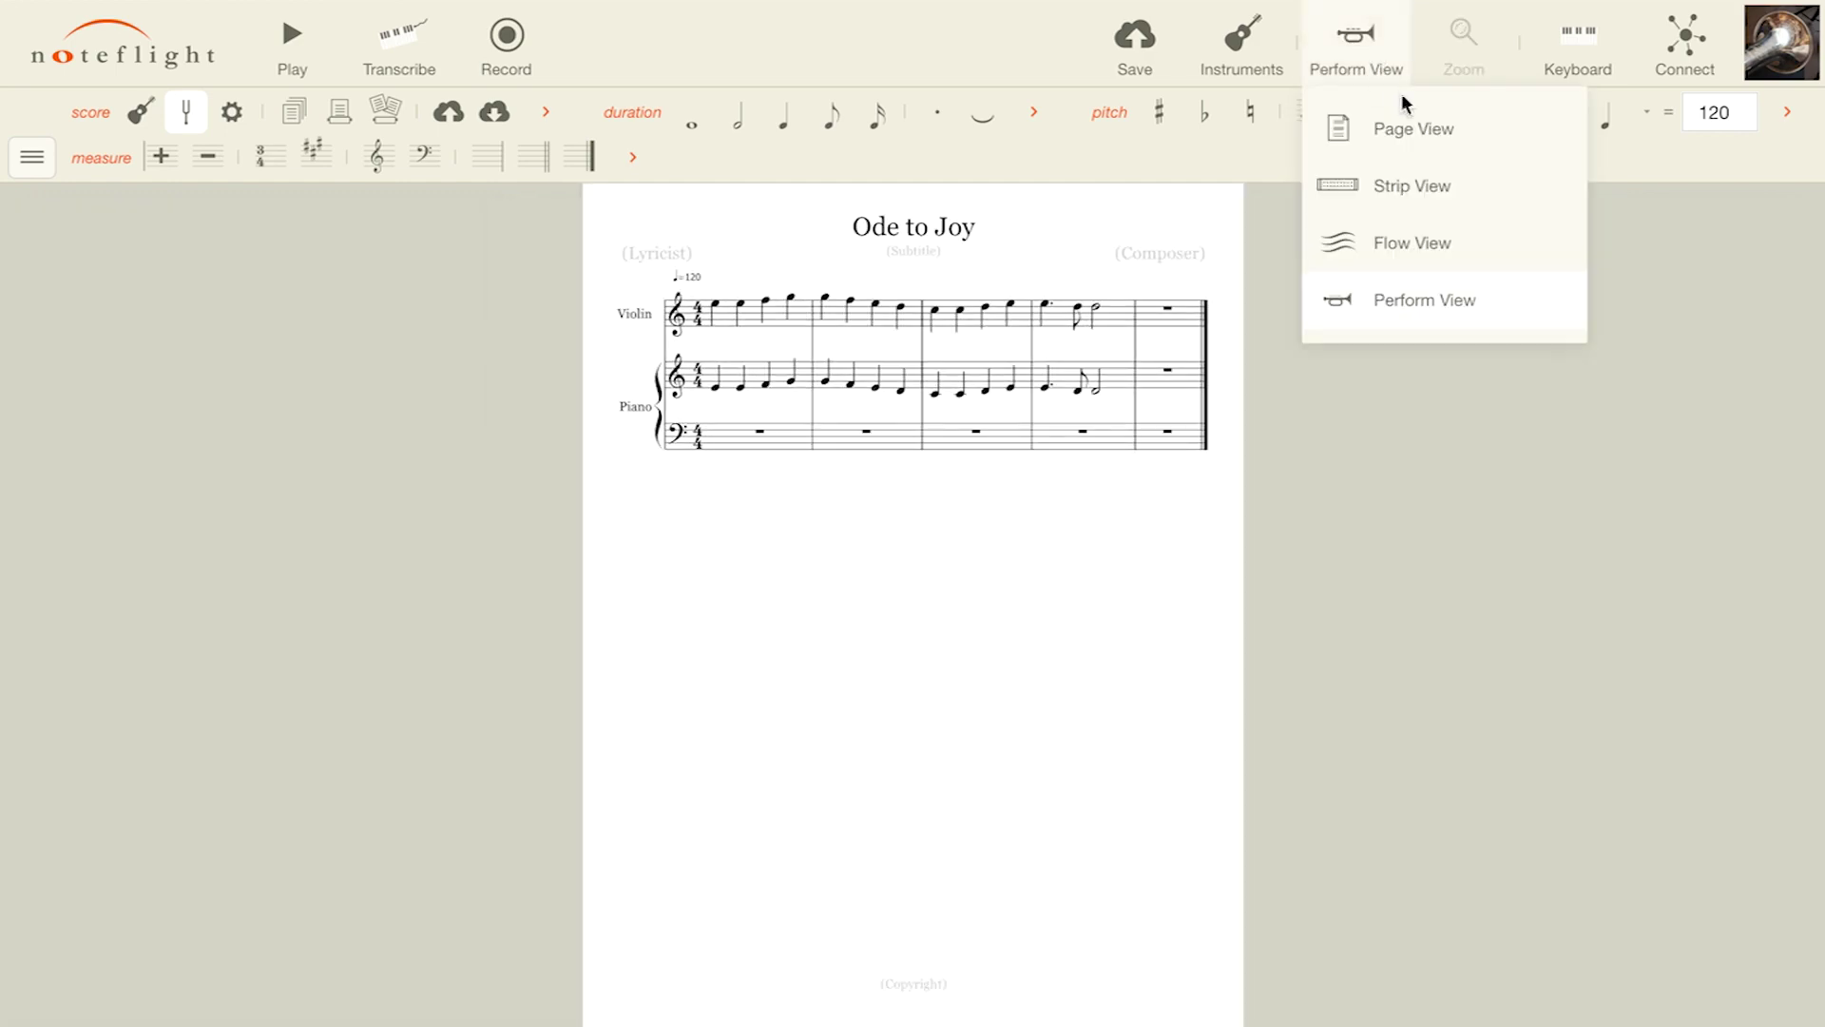
pyautogui.click(1481, 128)
pyautogui.click(1464, 47)
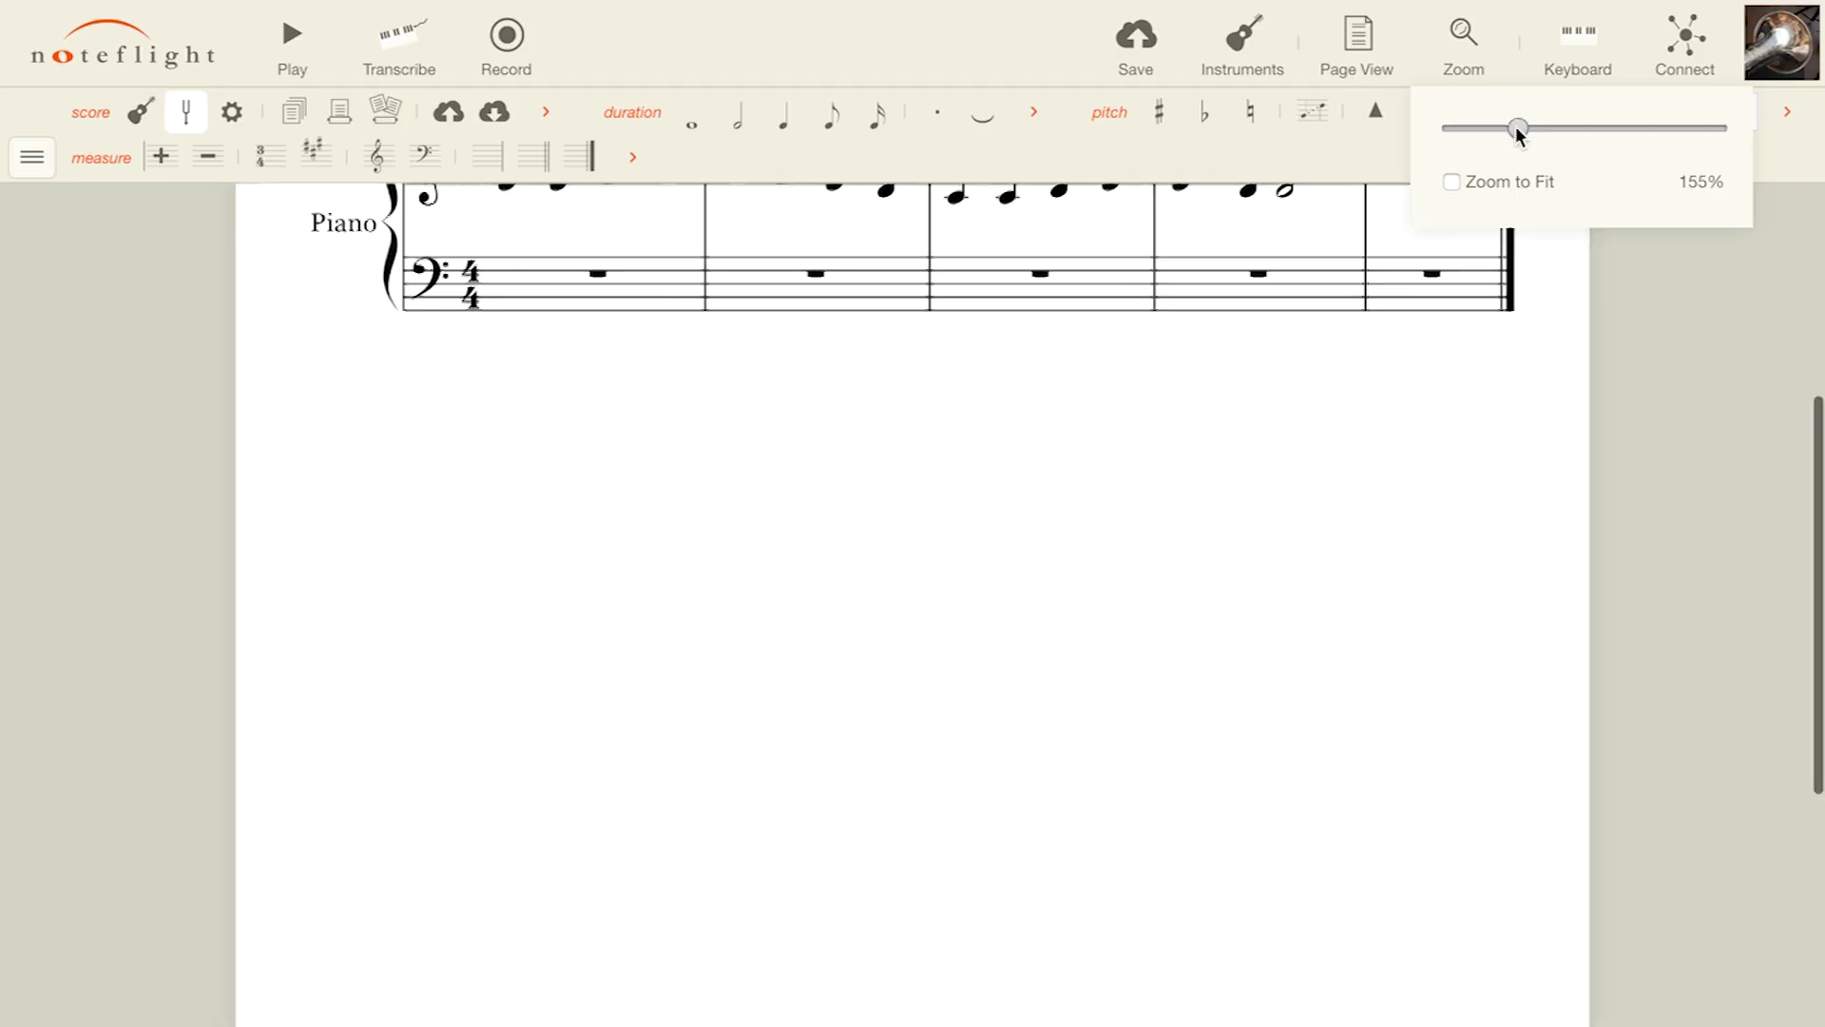